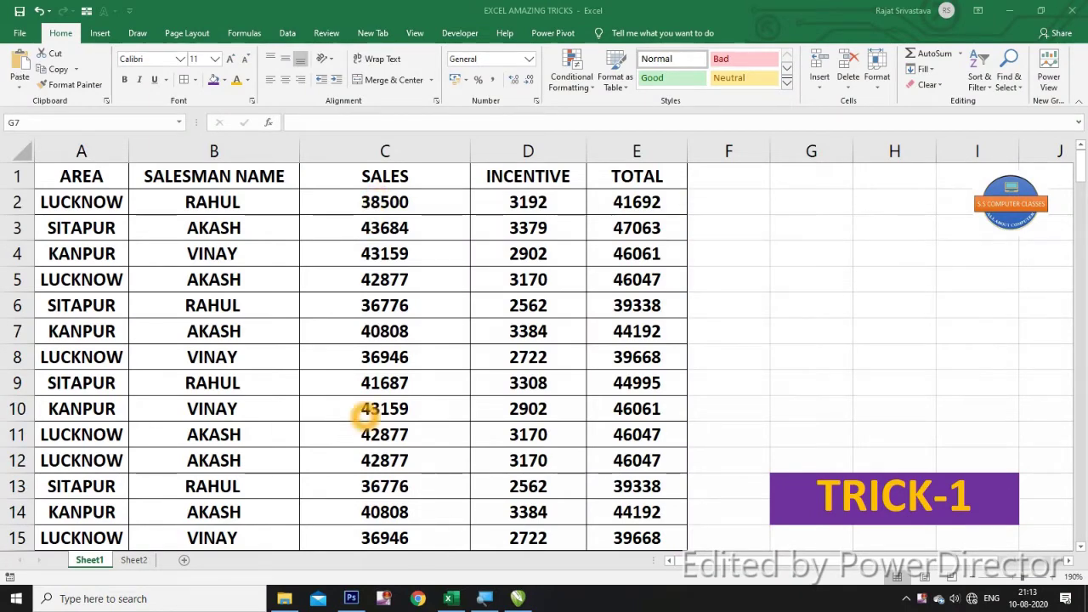
- Convert the sales range $A$1:$E$177 into a table with headers, creating Table3
{"action": "scroll", "coordinate": [313, 408], "scroll_direction": "down", "scroll_amount": 4}
{"action": "scroll", "coordinate": [306, 412], "scroll_direction": "down", "scroll_amount": 6}
{"action": "scroll", "coordinate": [304, 414], "scroll_direction": "down", "scroll_amount": 6}
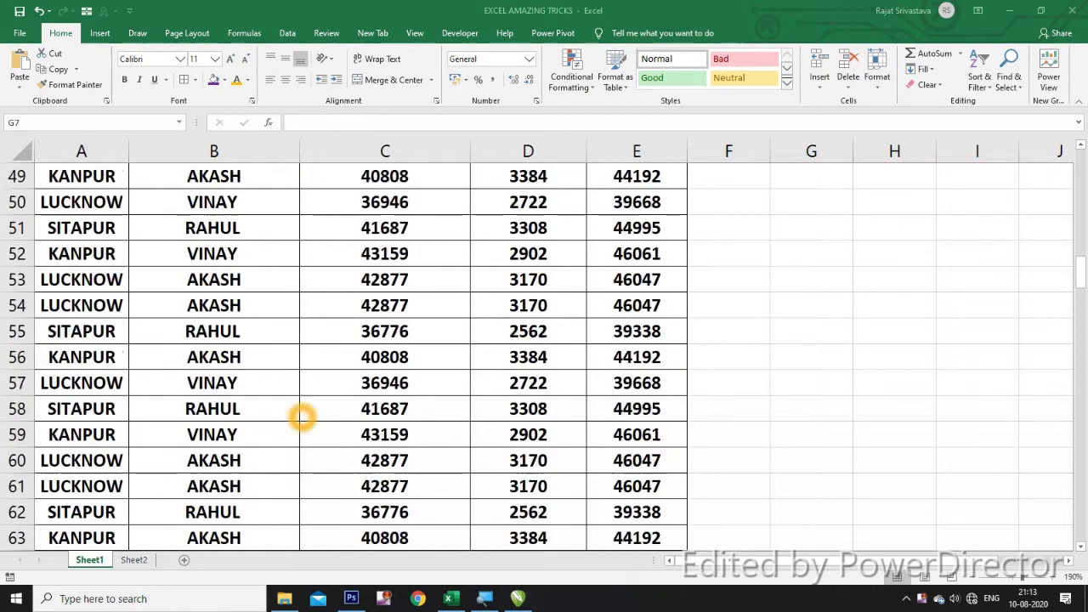
{"action": "scroll", "coordinate": [302, 415], "scroll_direction": "down", "scroll_amount": 3}
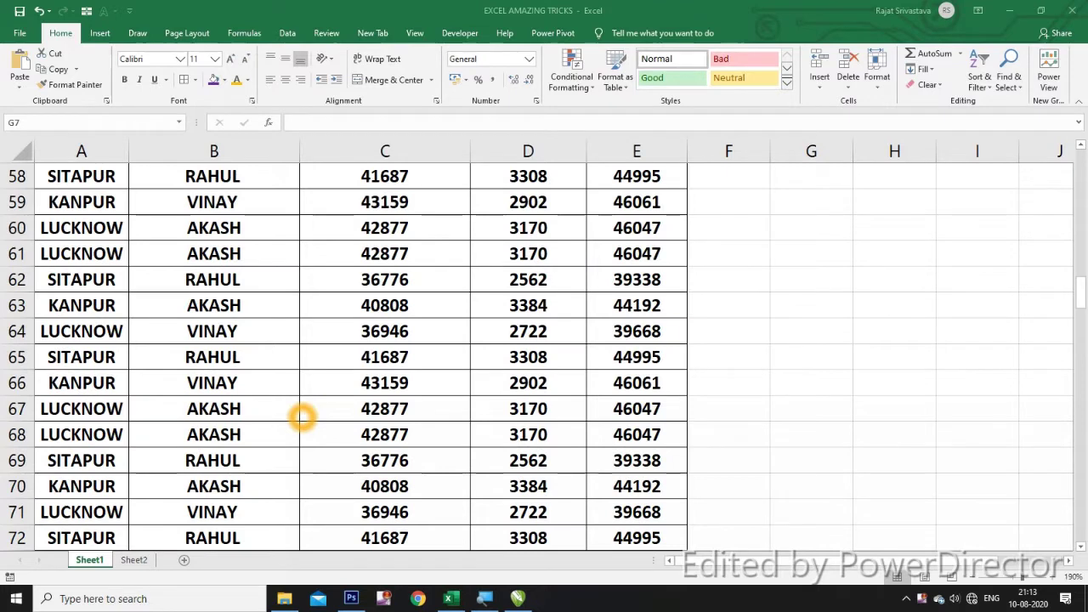
{"action": "scroll", "coordinate": [302, 416], "scroll_direction": "up", "scroll_amount": 2}
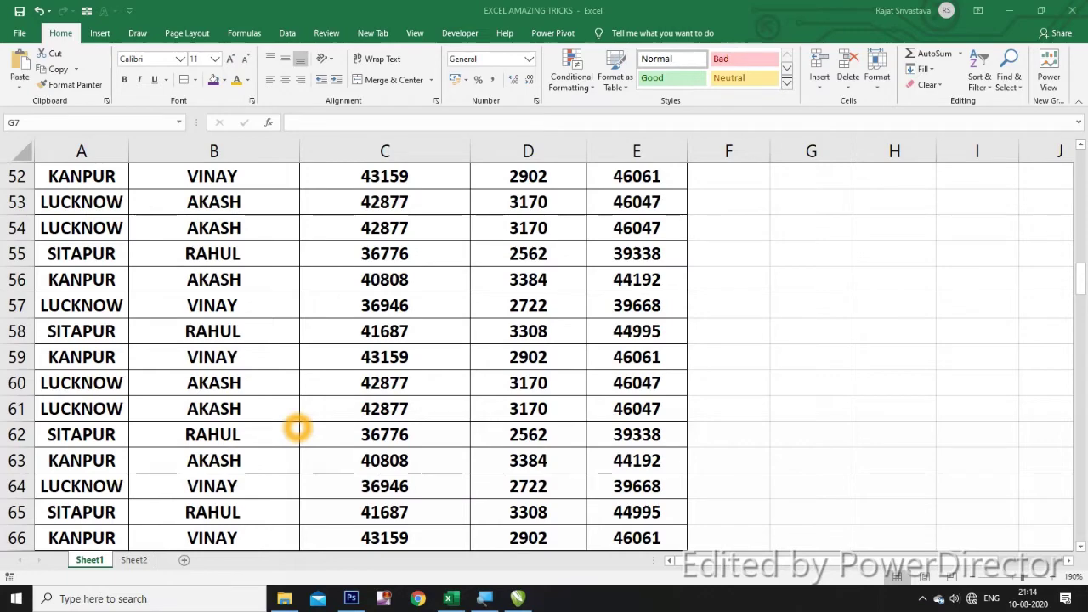
{"action": "scroll", "coordinate": [293, 427], "scroll_direction": "up", "scroll_amount": 8}
{"action": "scroll", "coordinate": [285, 430], "scroll_direction": "up", "scroll_amount": 4}
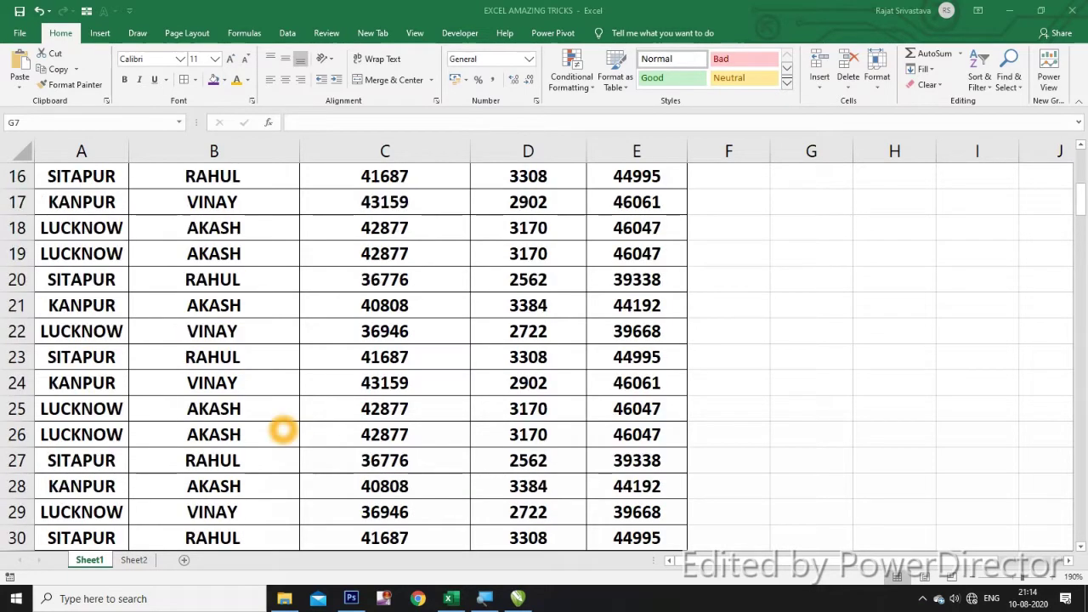
{"action": "scroll", "coordinate": [282, 430], "scroll_direction": "up", "scroll_amount": 5}
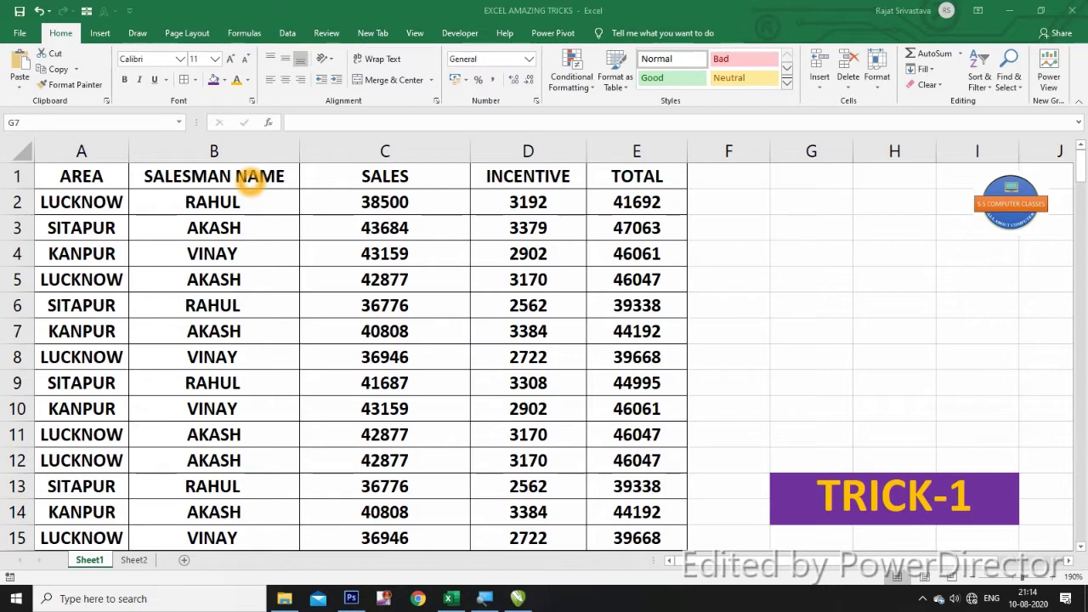
{"action": "left_click", "coordinate": [255, 182]}
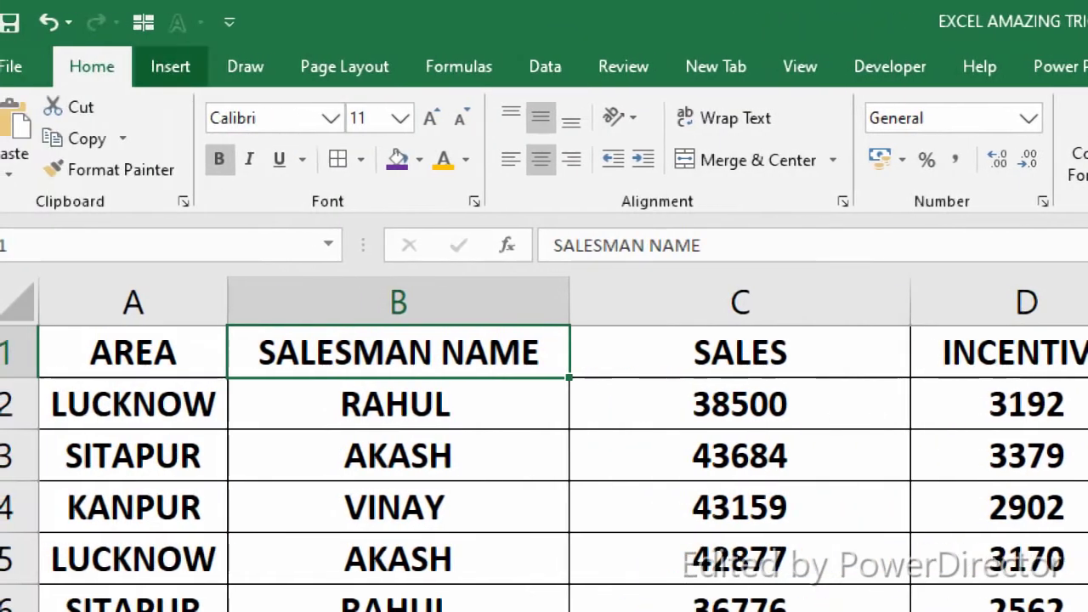
{"action": "left_click", "coordinate": [167, 66]}
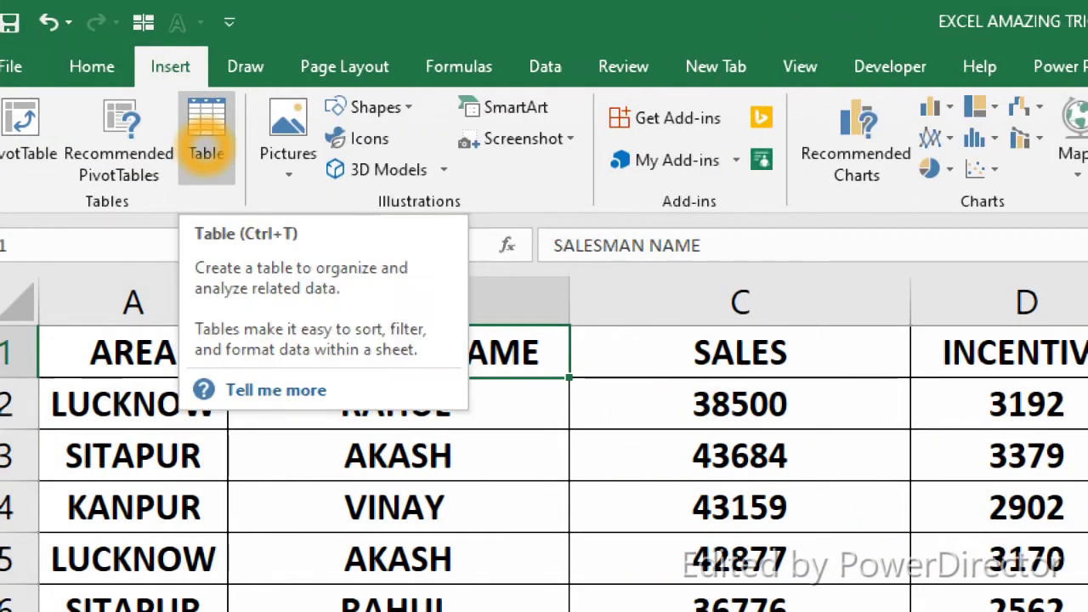
{"action": "left_click", "coordinate": [206, 136]}
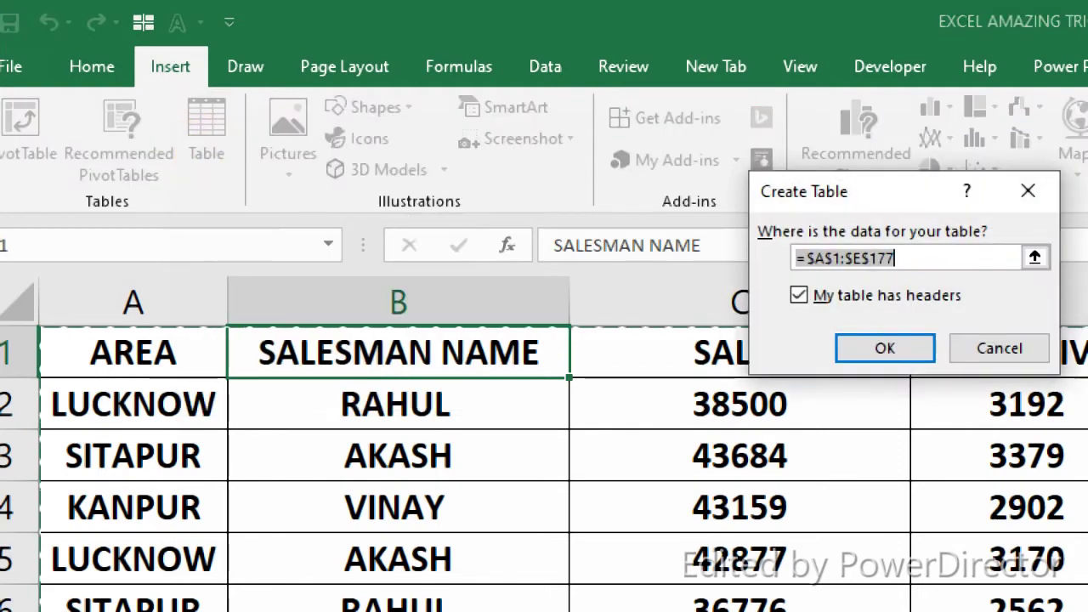
{"action": "left_click_drag", "start_coordinate": [816, 194], "coordinate": [515, 194]}
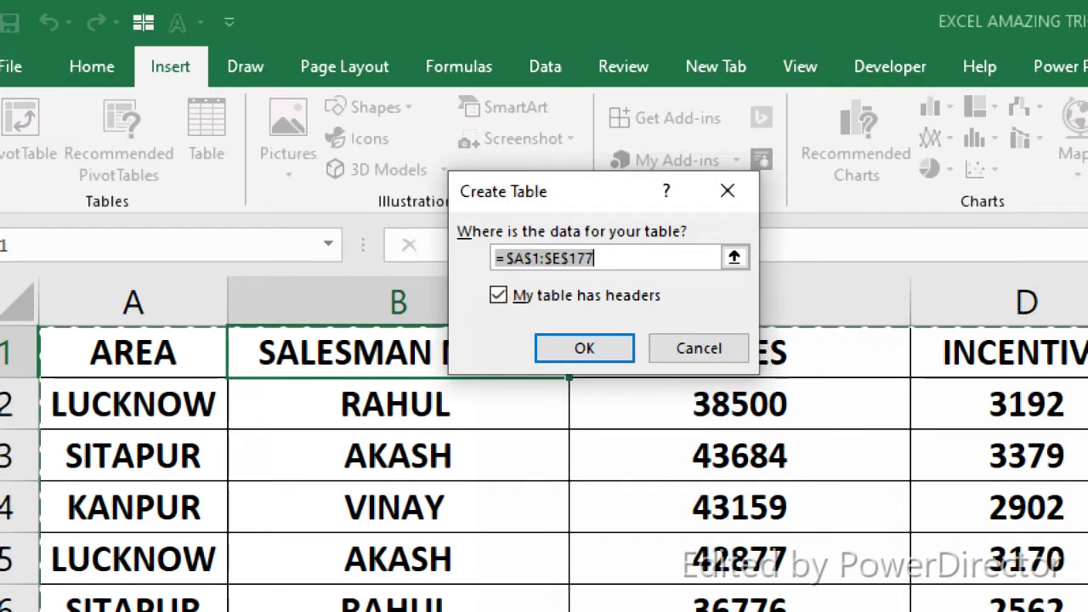
{"action": "left_click", "coordinate": [583, 347]}
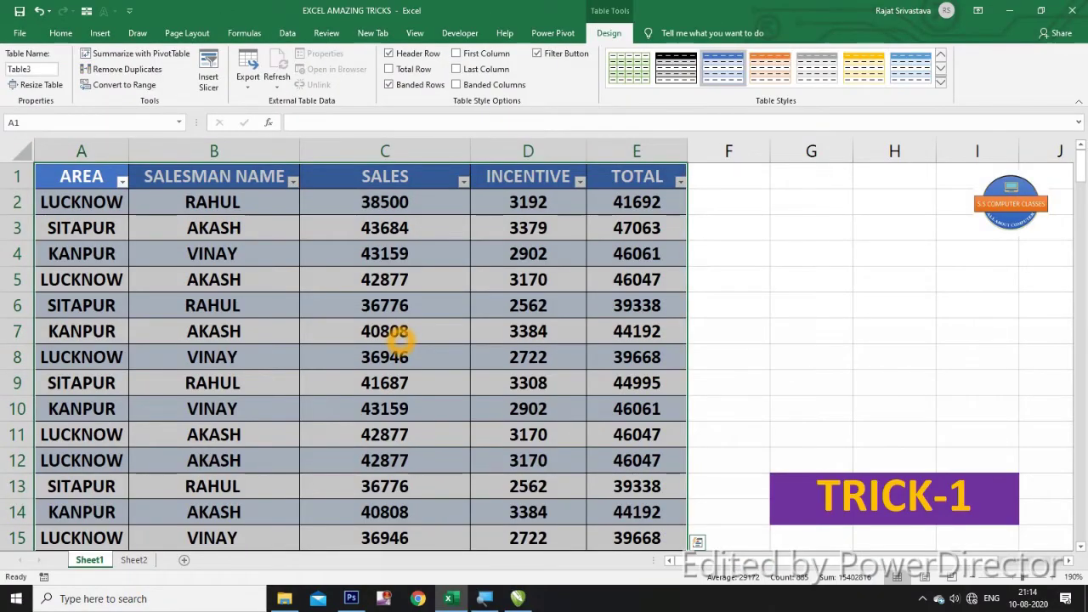
- Scroll down through the new sales table from C7, then move to Sheet2's stock item list
{"action": "left_click", "coordinate": [397, 336]}
{"action": "scroll", "coordinate": [397, 335], "scroll_direction": "down", "scroll_amount": 3}
{"action": "scroll", "coordinate": [399, 339], "scroll_direction": "down", "scroll_amount": 6}
{"action": "scroll", "coordinate": [399, 338], "scroll_direction": "down", "scroll_amount": 6}
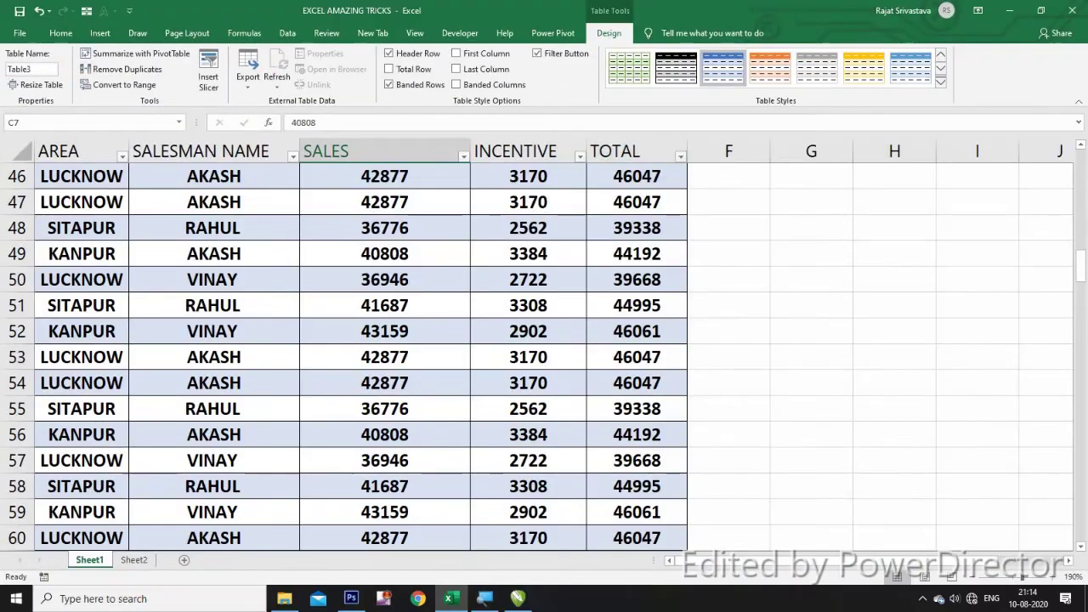
{"action": "scroll", "coordinate": [357, 357], "scroll_direction": "down", "scroll_amount": 4}
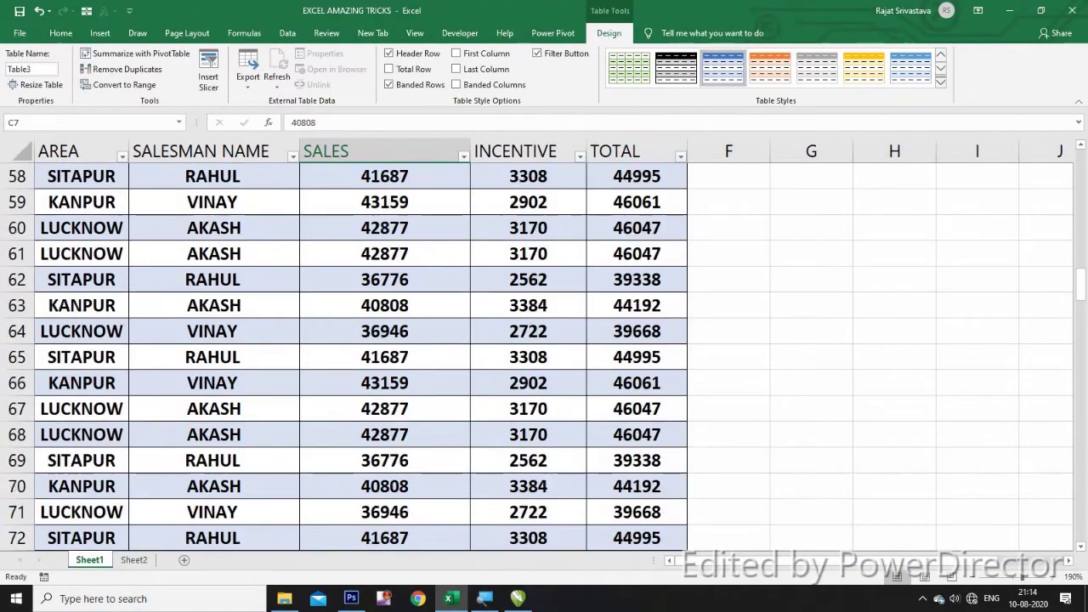
{"action": "scroll", "coordinate": [340, 319], "scroll_direction": "down", "scroll_amount": 7}
{"action": "scroll", "coordinate": [340, 319], "scroll_direction": "down", "scroll_amount": 4}
{"action": "scroll", "coordinate": [340, 319], "scroll_direction": "down", "scroll_amount": 7}
{"action": "scroll", "coordinate": [340, 318], "scroll_direction": "down", "scroll_amount": 3}
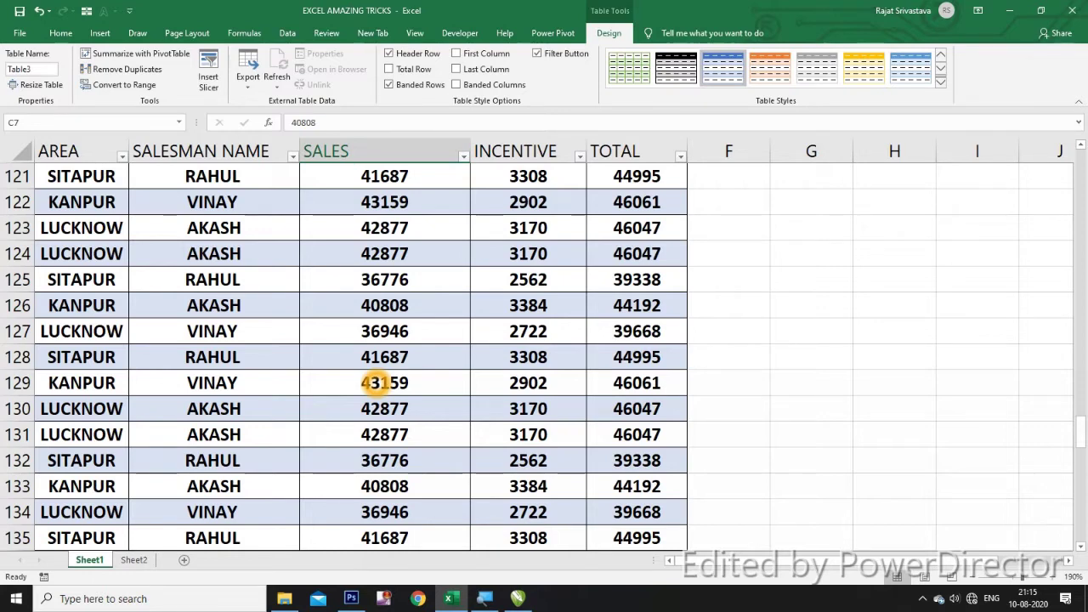
{"action": "left_click", "coordinate": [134, 559]}
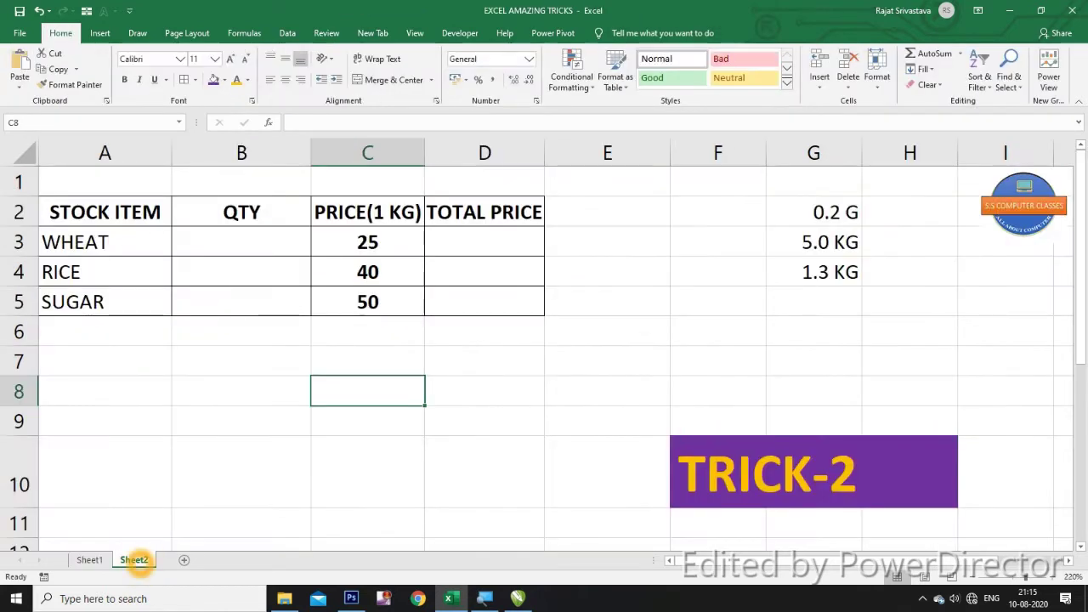
- Select and inspect the sample quantities in G2:G4 below the stock table
{"action": "left_click", "coordinate": [496, 385]}
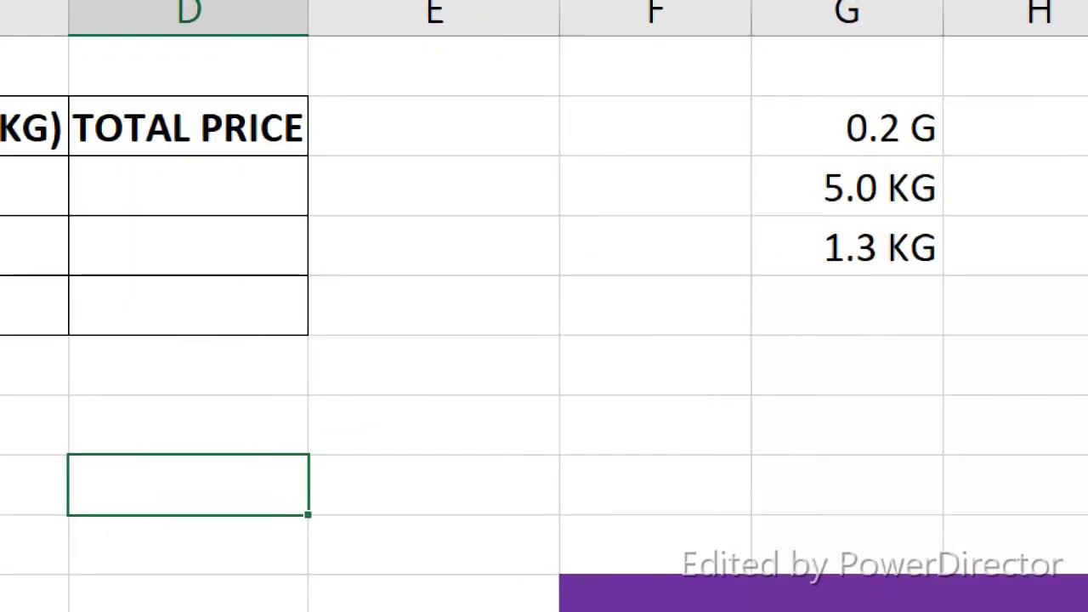
{"action": "left_click_drag", "start_coordinate": [884, 128], "coordinate": [884, 246]}
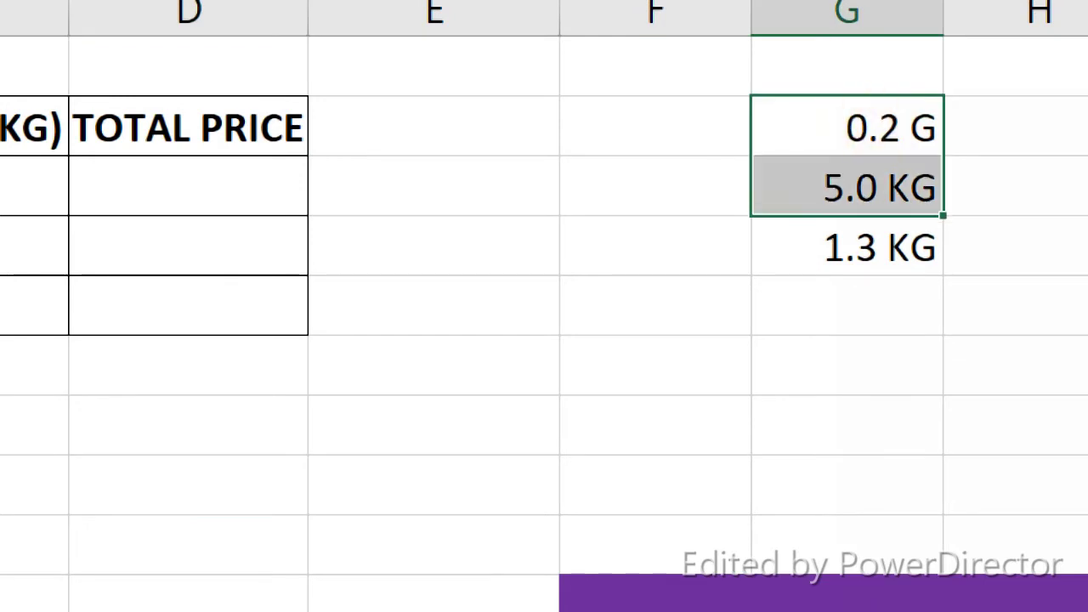
{"action": "left_click", "coordinate": [886, 340]}
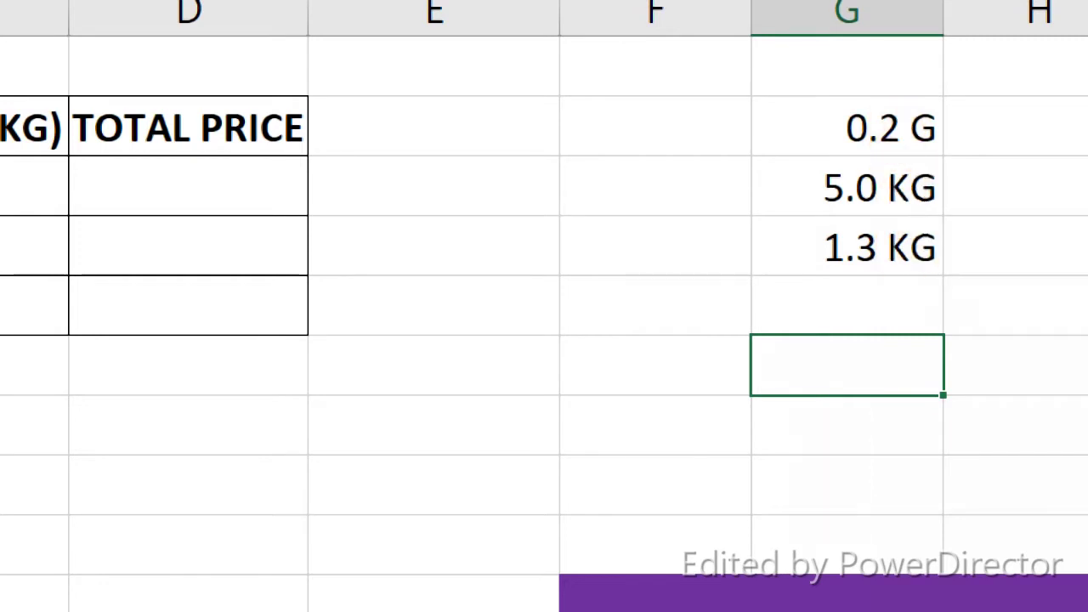
{"action": "left_click", "coordinate": [828, 303]}
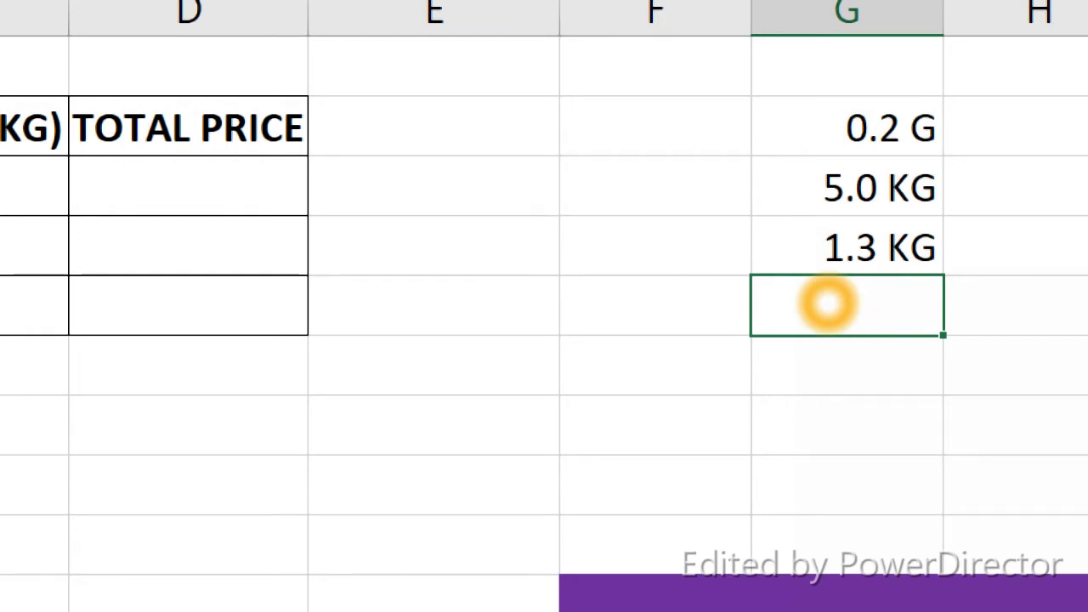
- Change the G2 sample to 0.9, then to 1 so it shows 1.0 KG
{"action": "left_click", "coordinate": [872, 126]}
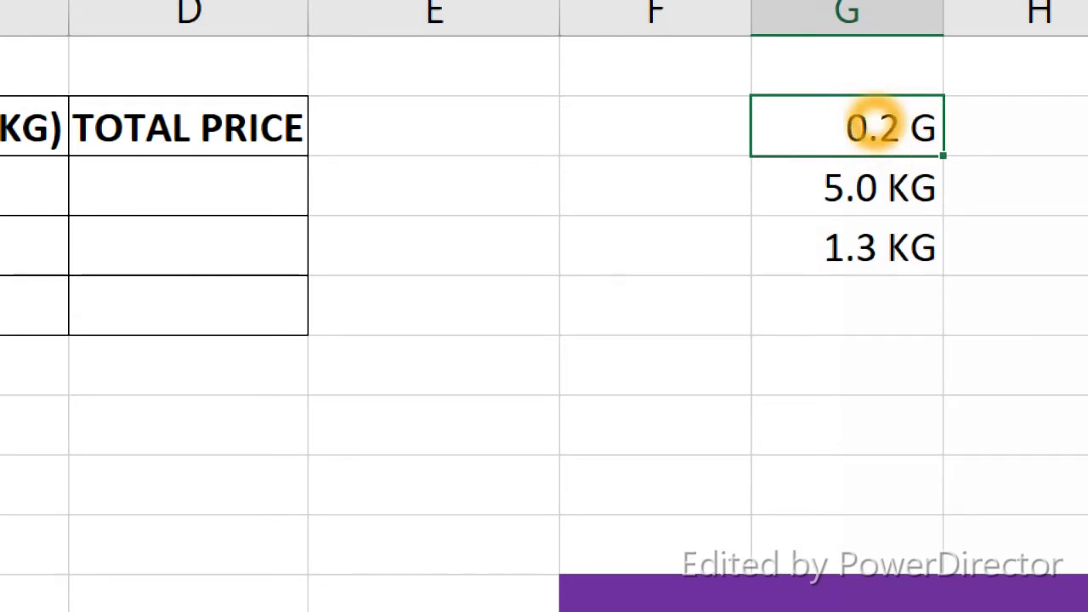
{"action": "type", "text": "0.9"}
{"action": "key", "text": "Return"}
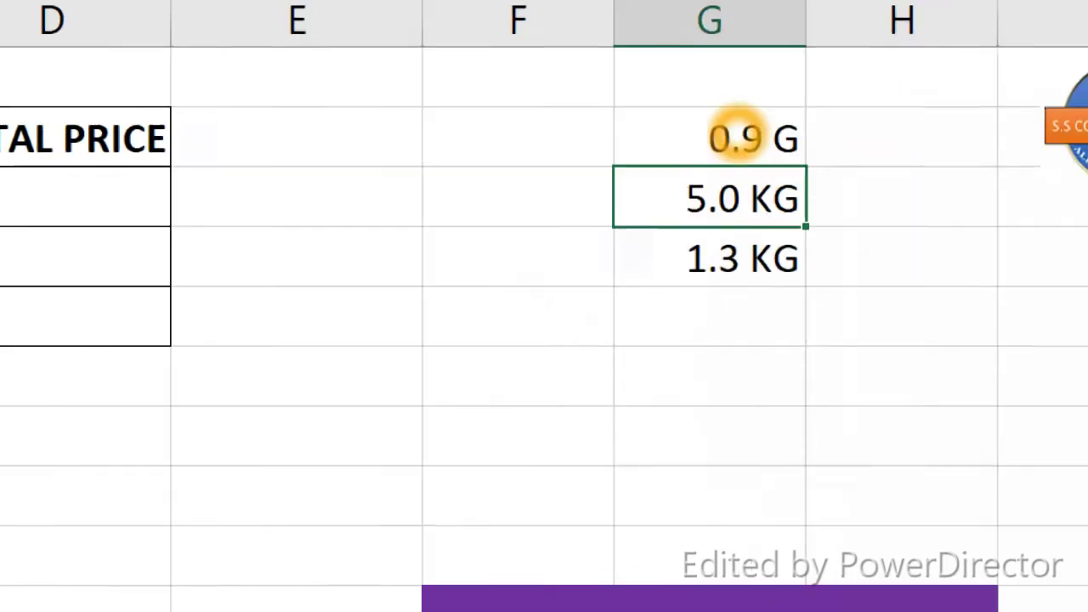
{"action": "left_click", "coordinate": [568, 150]}
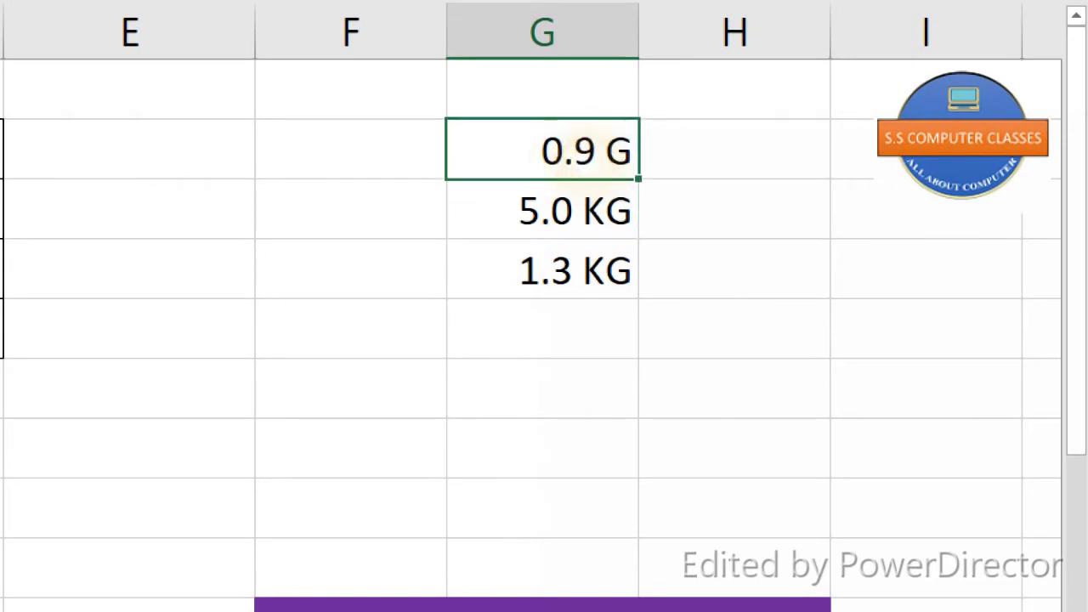
{"action": "type", "text": "1"}
{"action": "key", "text": "Return"}
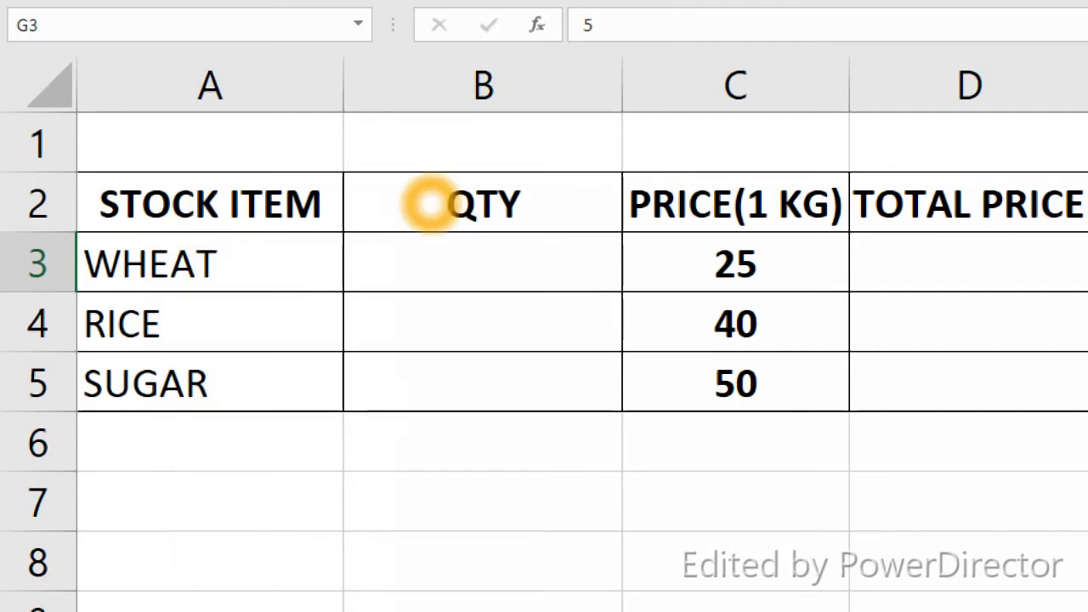
- Select the QTY cells and open the New Formatting Rule dialog from Conditional Formatting
{"action": "left_click_drag", "start_coordinate": [485, 255], "coordinate": [482, 382]}
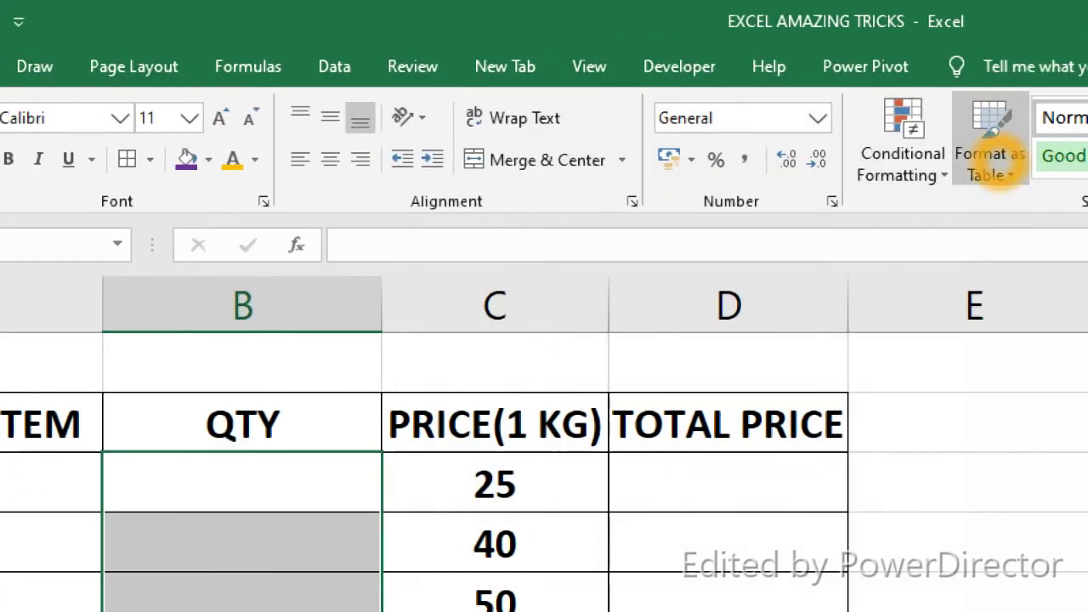
{"action": "left_click", "coordinate": [926, 165]}
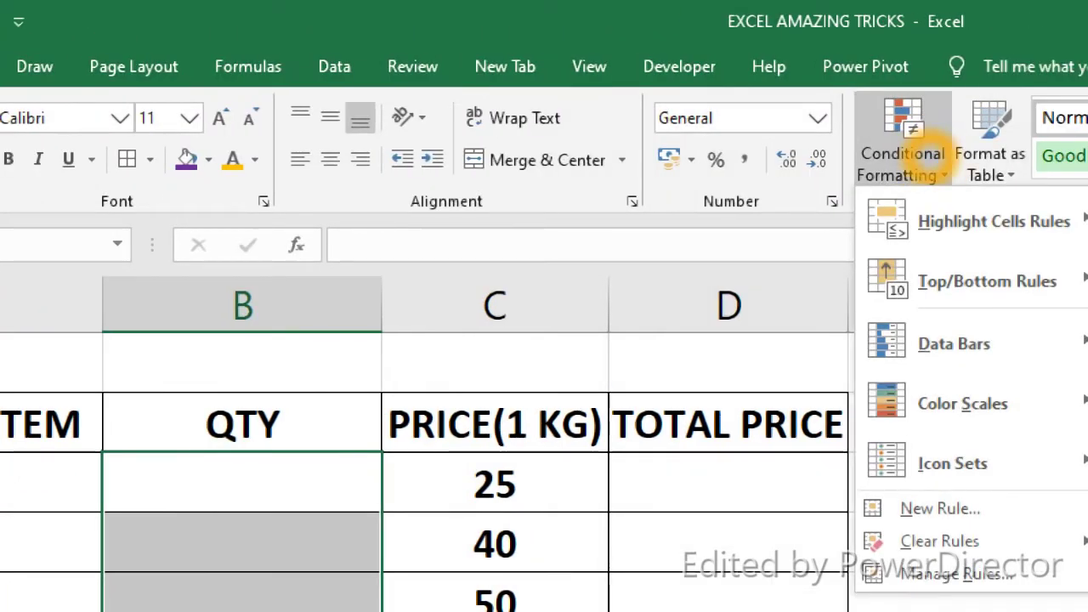
{"action": "left_click", "coordinate": [888, 507]}
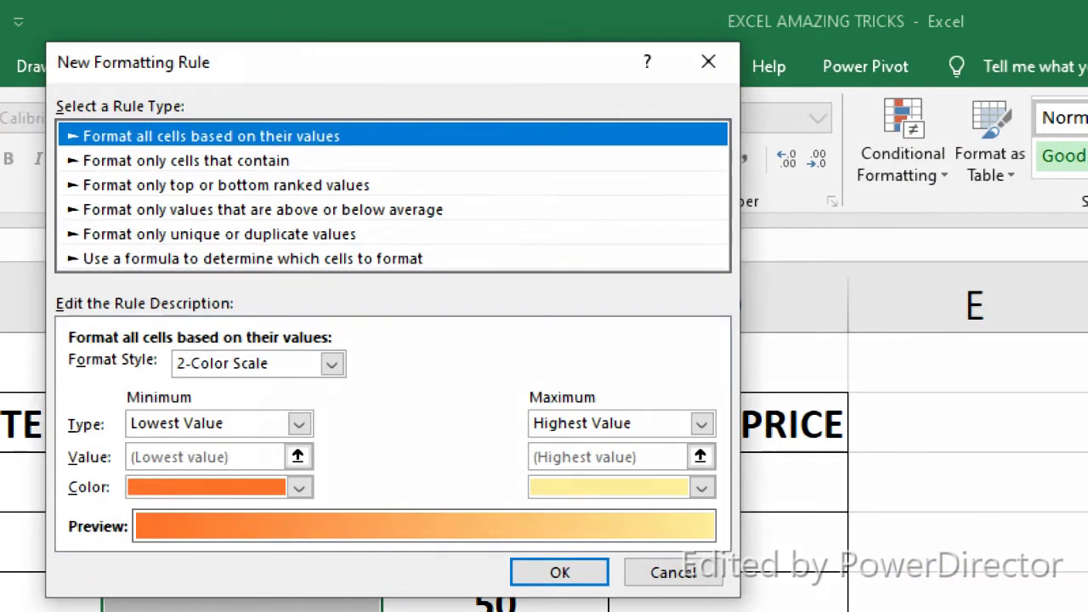
{"action": "left_click_drag", "start_coordinate": [171, 59], "coordinate": [280, 29]}
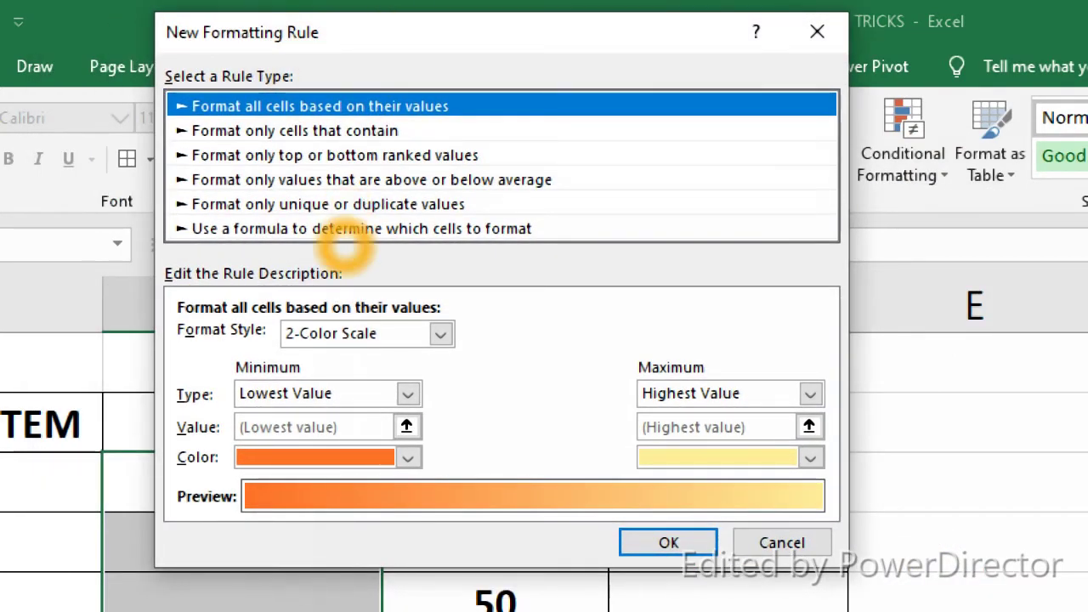
- Choose the formula-based rule type and enter the rule formula =$B3<1
{"action": "left_click", "coordinate": [341, 227]}
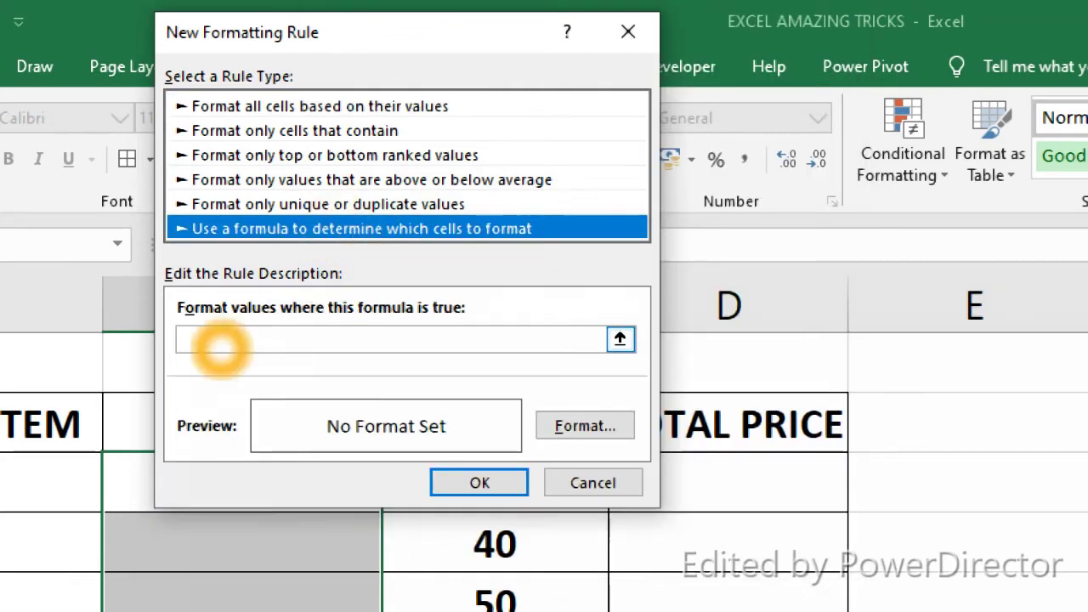
{"action": "left_click", "coordinate": [220, 341]}
{"action": "left_click_drag", "start_coordinate": [376, 30], "coordinate": [712, 36]}
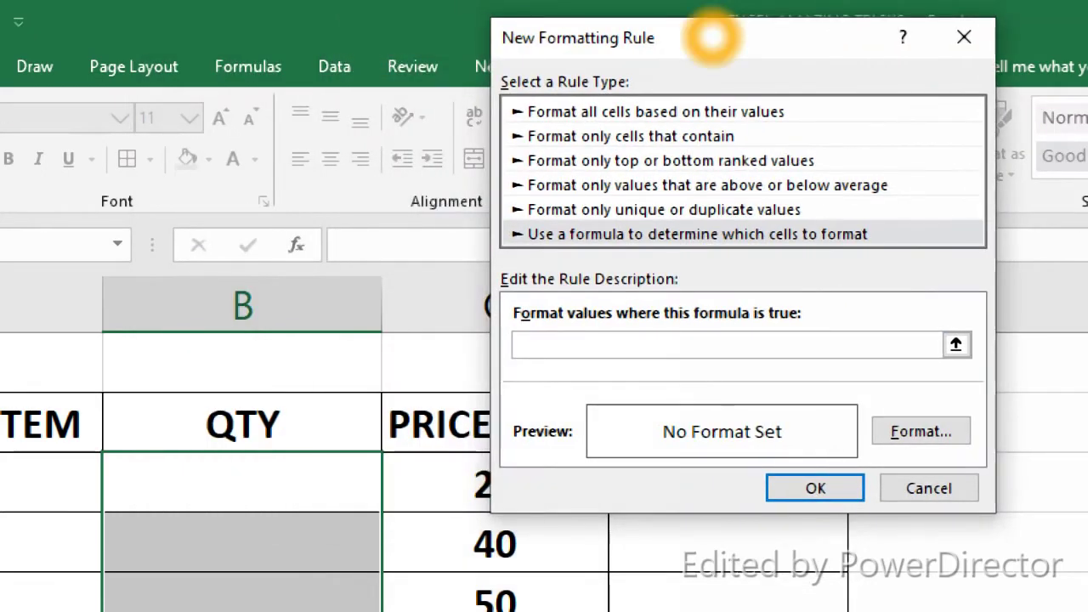
{"action": "type", "text": "="}
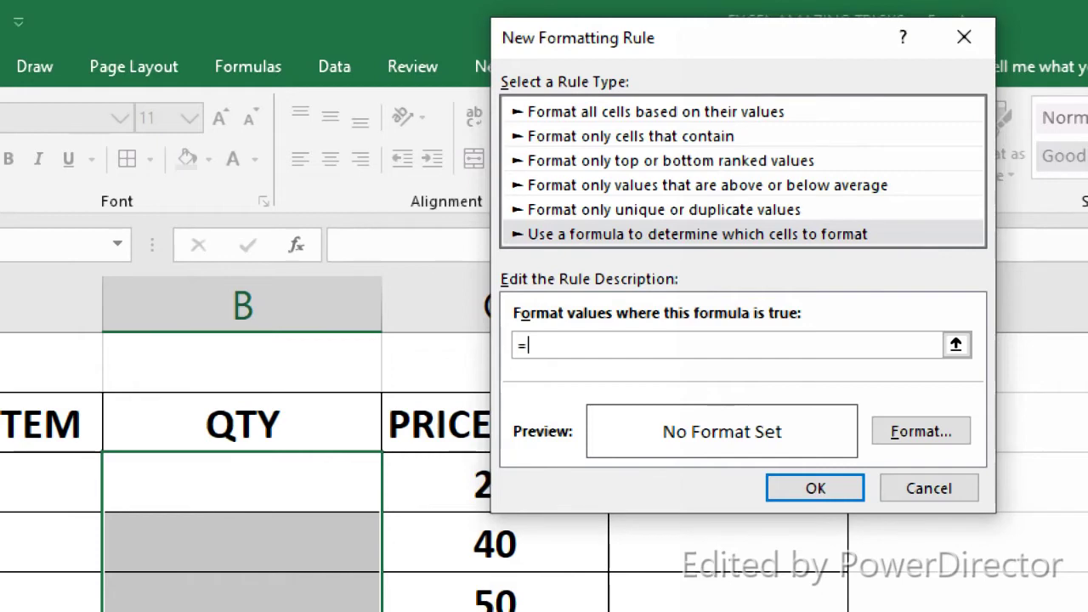
{"action": "left_click", "coordinate": [205, 479]}
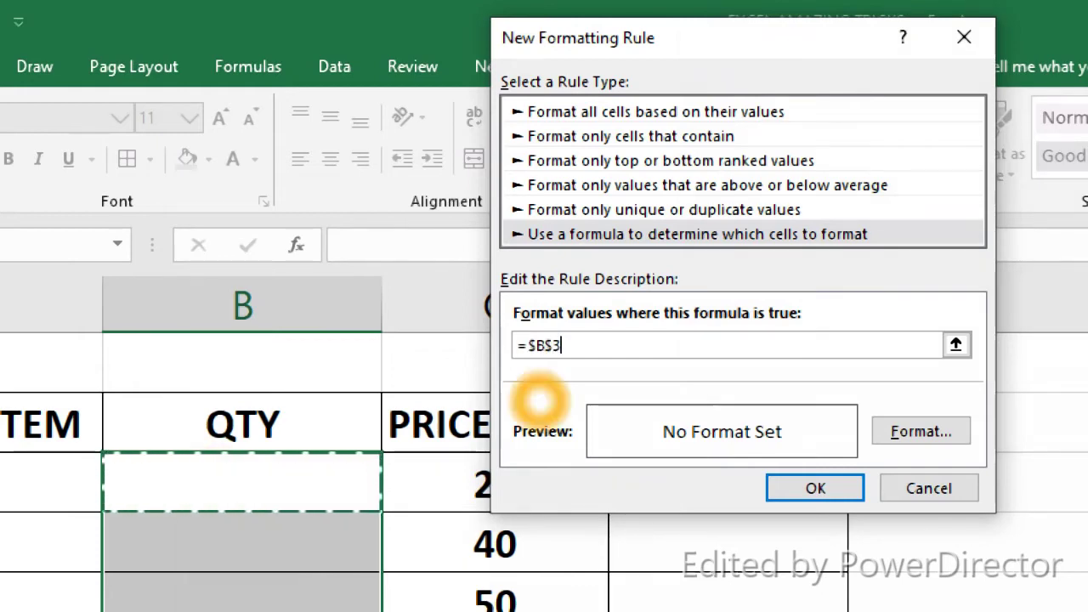
{"action": "left_click", "coordinate": [522, 344]}
{"action": "left_click", "coordinate": [539, 344]}
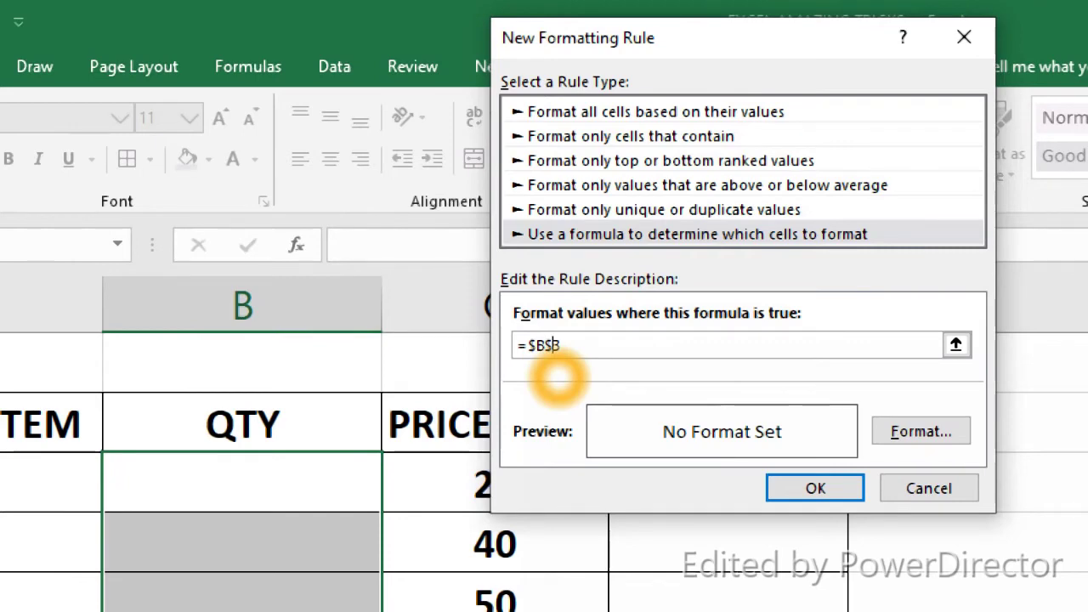
{"action": "key", "text": "BackSpace"}
{"action": "left_click", "coordinate": [566, 345]}
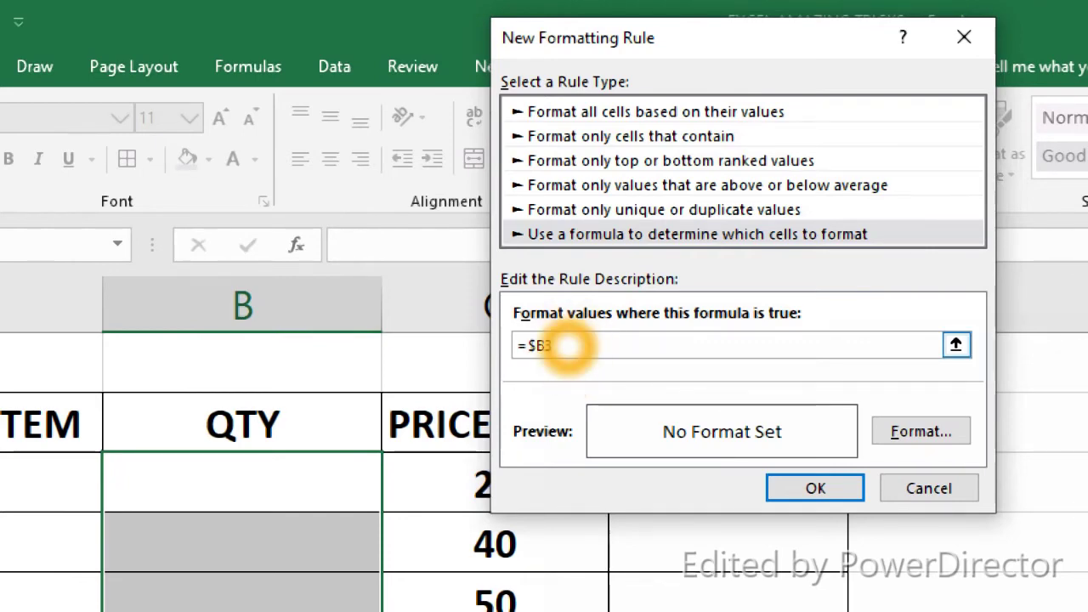
{"action": "type", "text": "<1"}
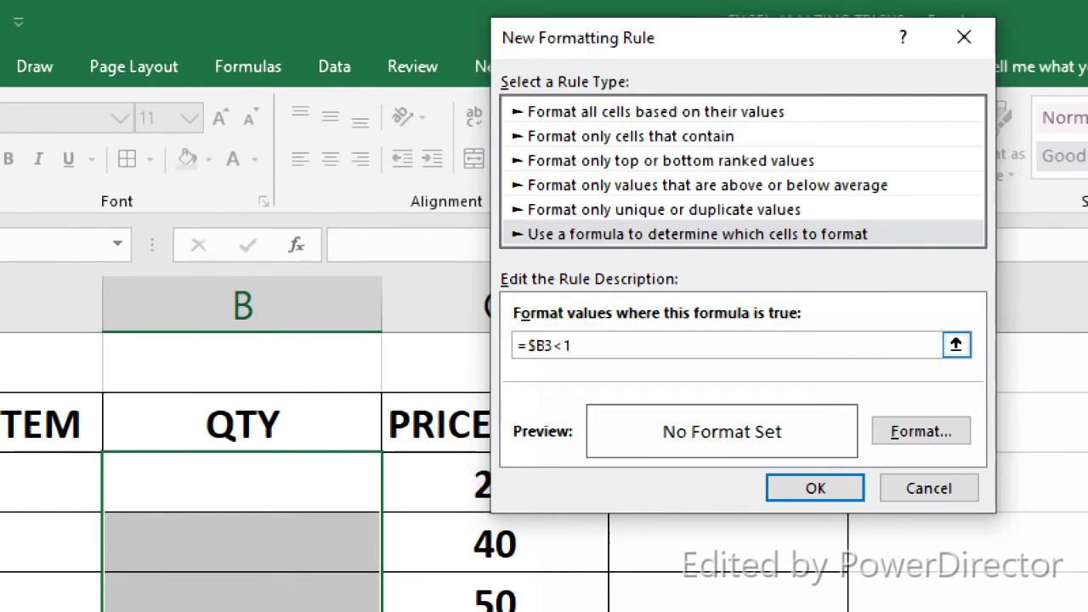
- Give the =$B3<1 rule the custom number format 0.0 "G" and save it
{"action": "left_click", "coordinate": [918, 432]}
{"action": "left_click", "coordinate": [83, 68]}
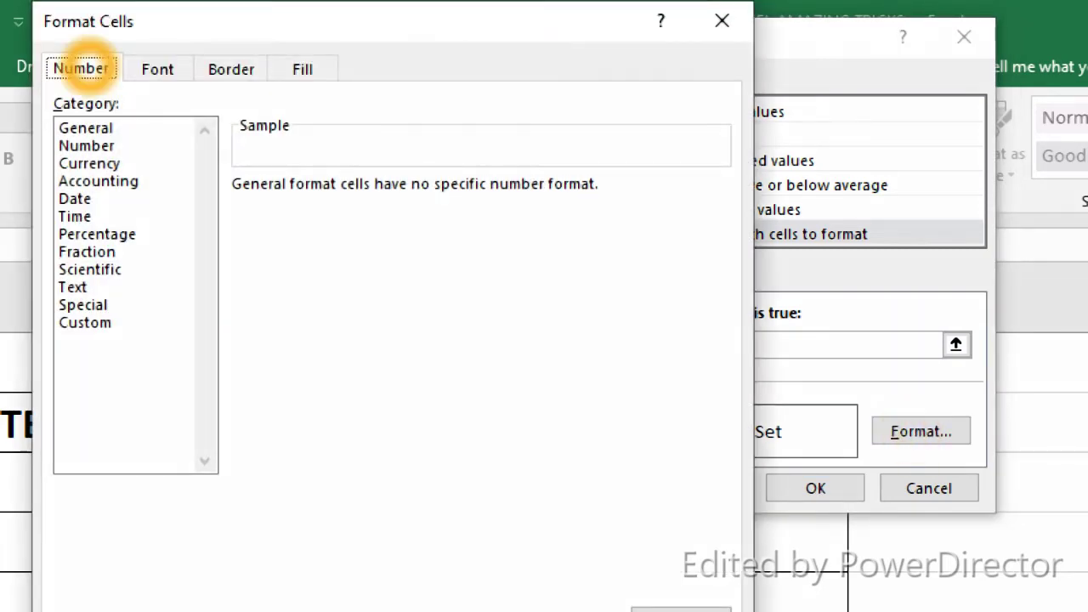
{"action": "left_click", "coordinate": [85, 323]}
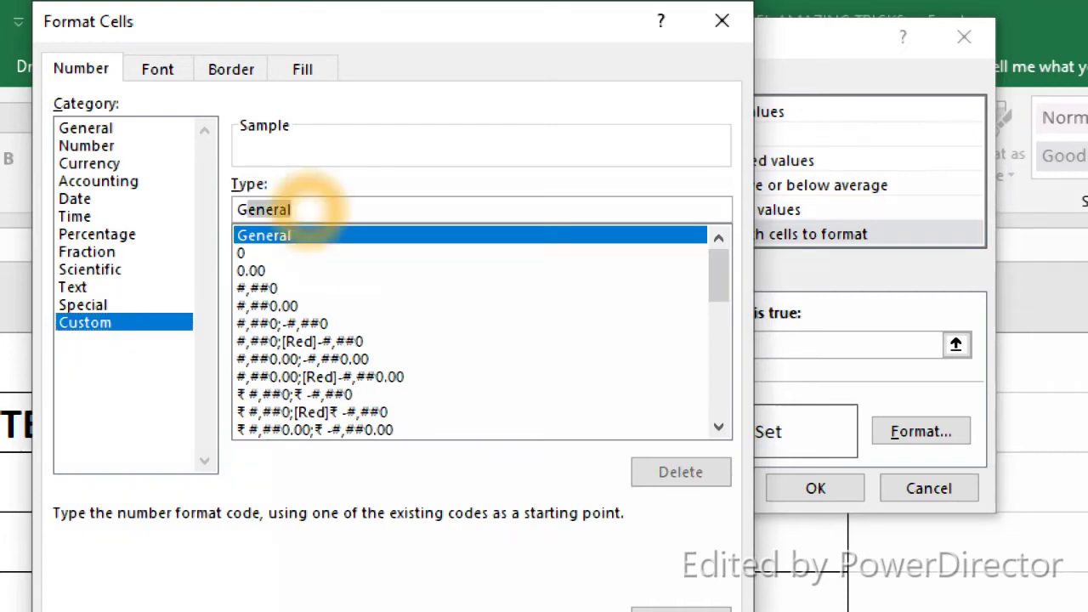
{"action": "left_click_drag", "start_coordinate": [311, 211], "coordinate": [223, 209]}
{"action": "key", "text": "BackSpace"}
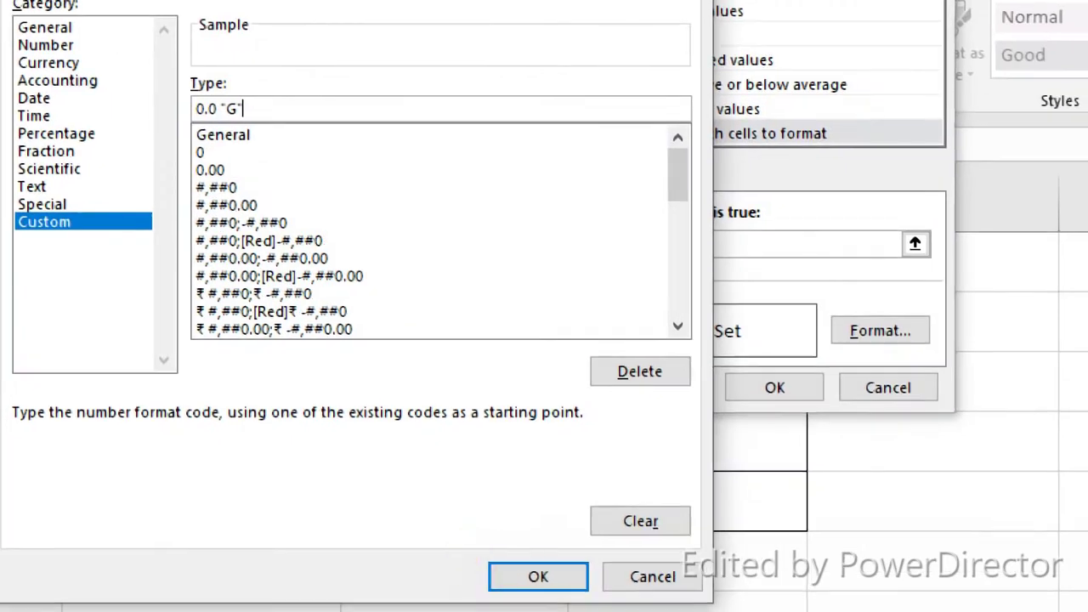
{"action": "left_click", "coordinate": [529, 538]}
{"action": "left_click", "coordinate": [768, 354]}
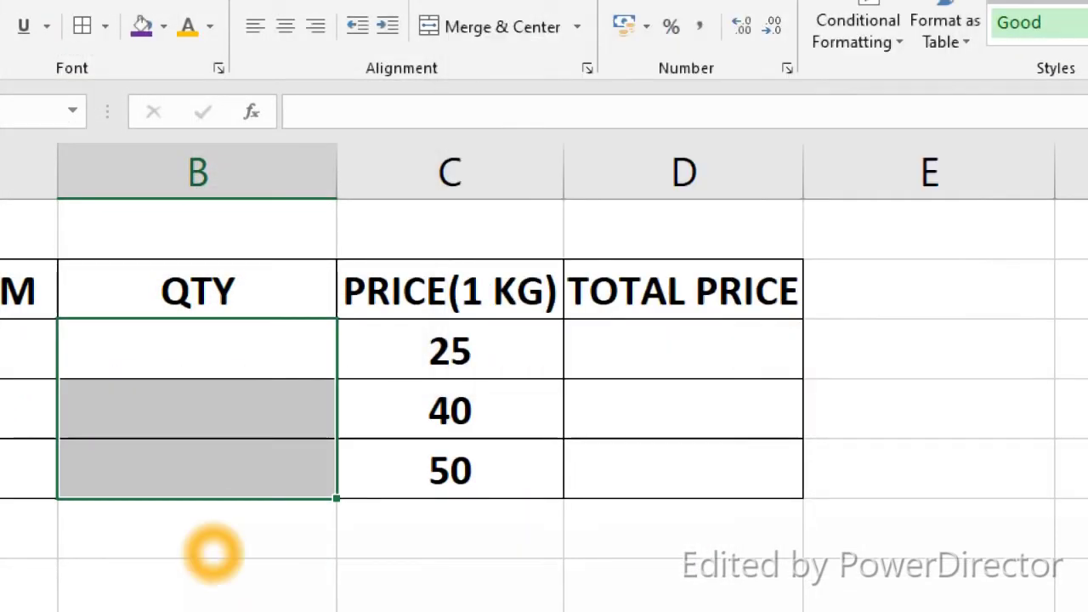
- Select QTY cells from B3 down and start a formula-based rule with =$B3>=1
{"action": "left_click", "coordinate": [209, 553]}
{"action": "left_click_drag", "start_coordinate": [247, 345], "coordinate": [247, 467]}
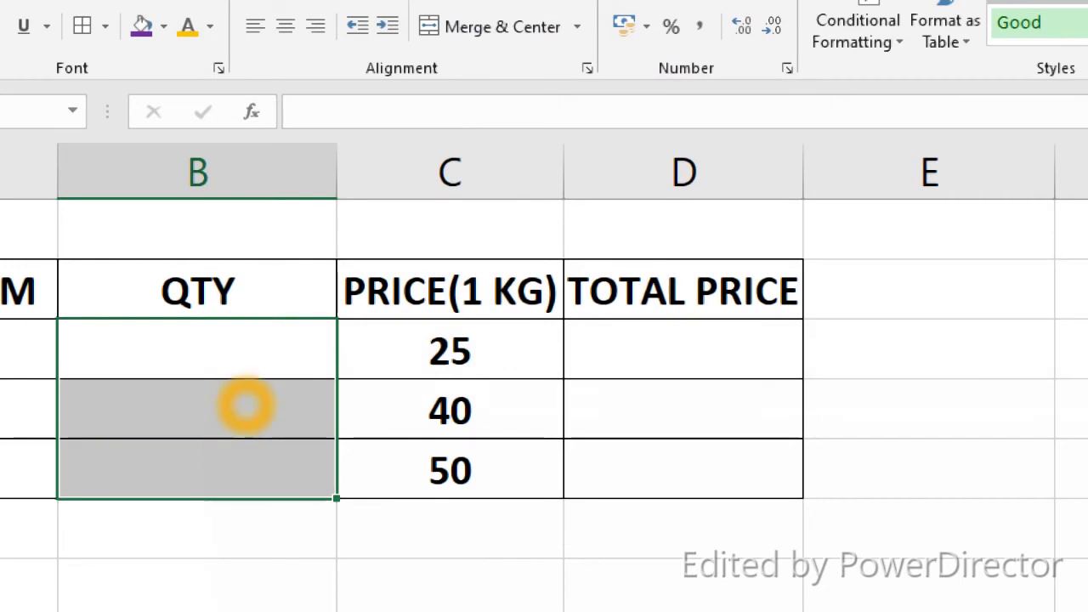
{"action": "left_click", "coordinate": [856, 30]}
{"action": "left_click", "coordinate": [850, 374]}
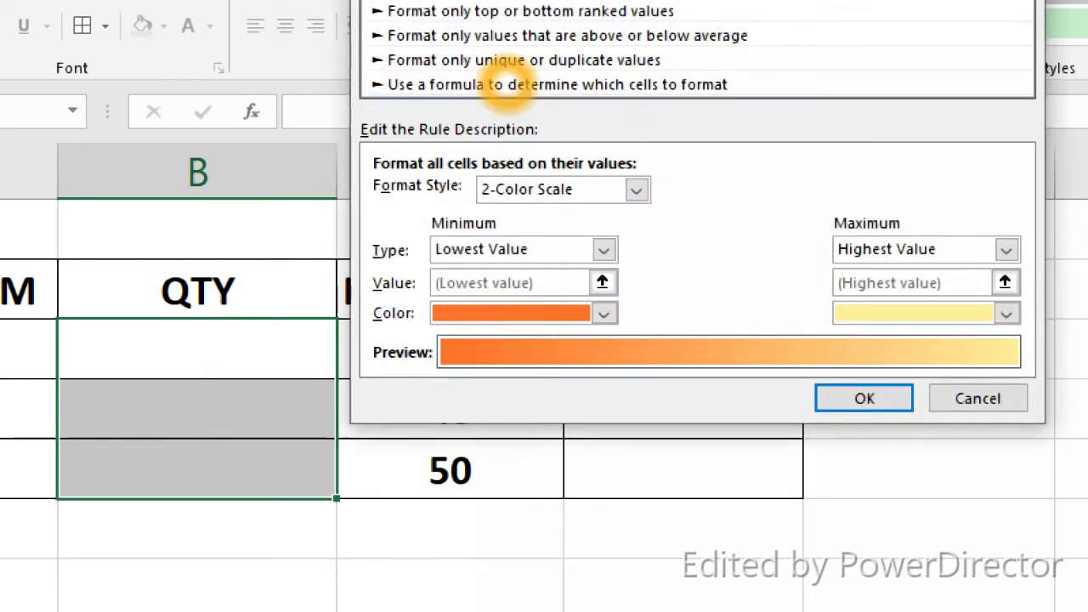
{"action": "left_click", "coordinate": [501, 85]}
{"action": "left_click", "coordinate": [387, 196]}
{"action": "type", "text": "="}
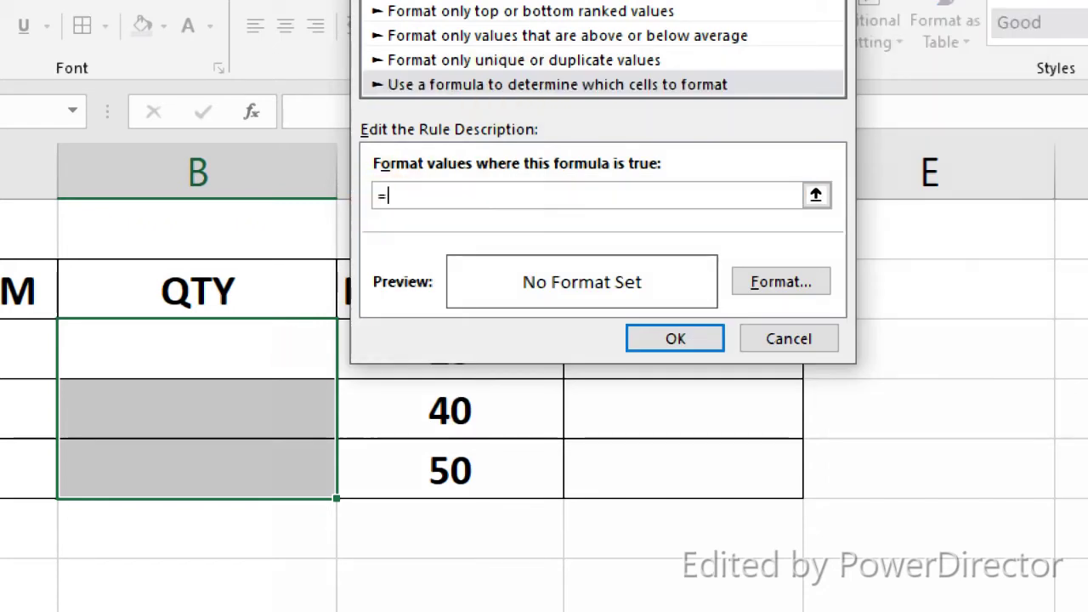
{"action": "left_click", "coordinate": [274, 364]}
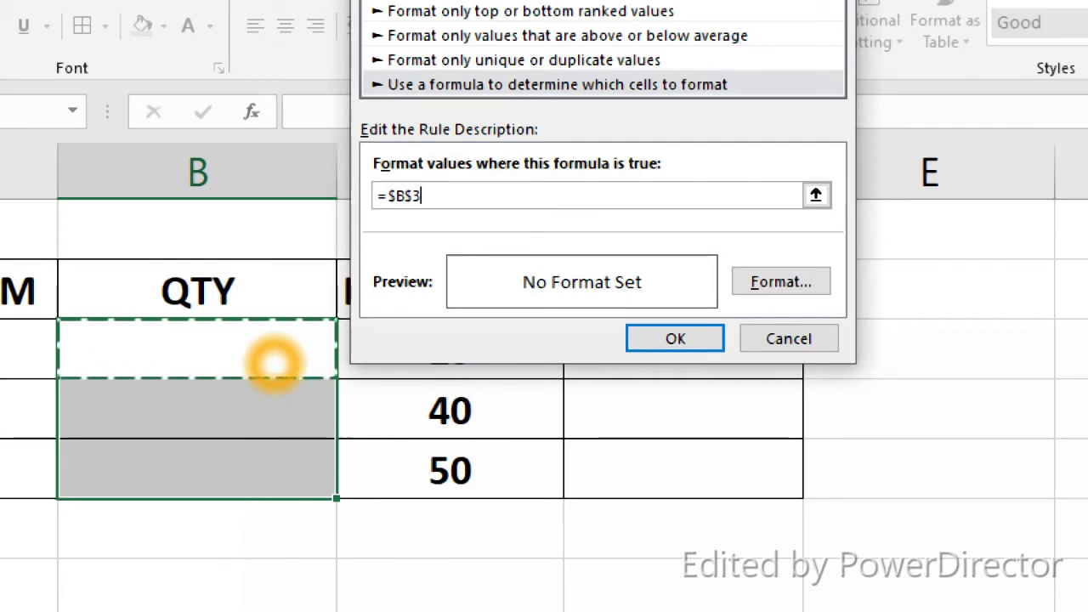
{"action": "left_click", "coordinate": [411, 195]}
{"action": "key", "text": "BackSpace"}
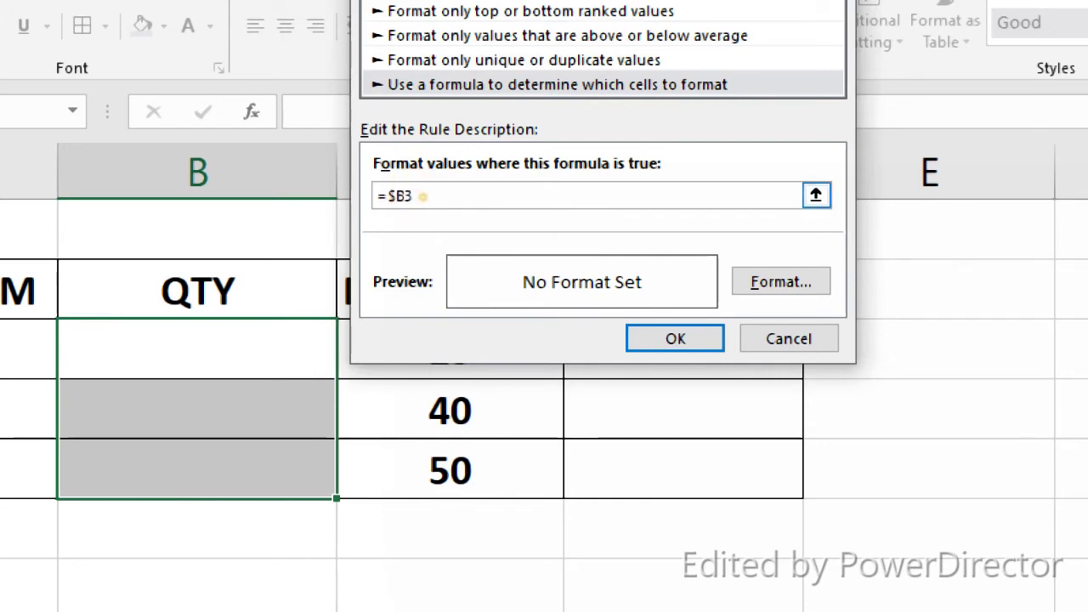
{"action": "left_click", "coordinate": [420, 195]}
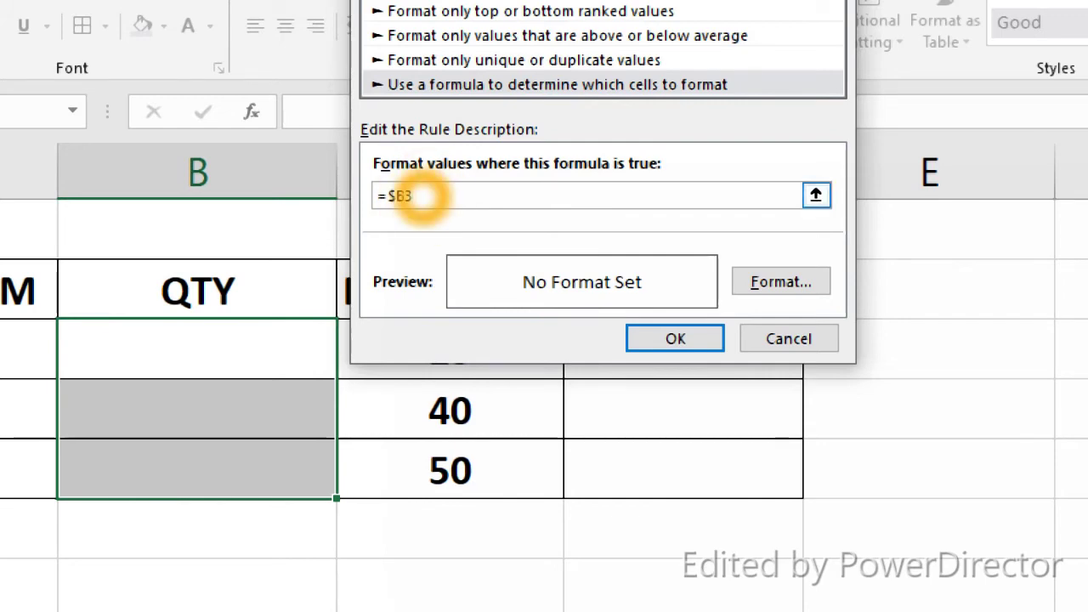
{"action": "type", "text": ">=1"}
- Give the >=1 rule the custom number format #.0 "KG" and save it
{"action": "left_click", "coordinate": [773, 280]}
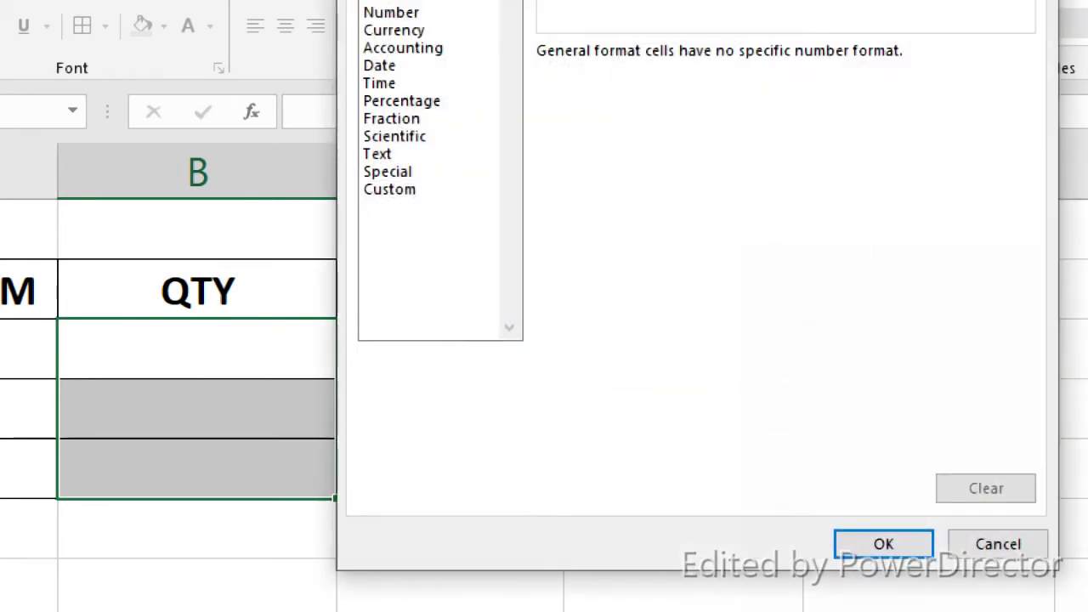
{"action": "left_click", "coordinate": [332, 172]}
{"action": "left_click", "coordinate": [389, 189]}
{"action": "double_click", "coordinate": [615, 74]}
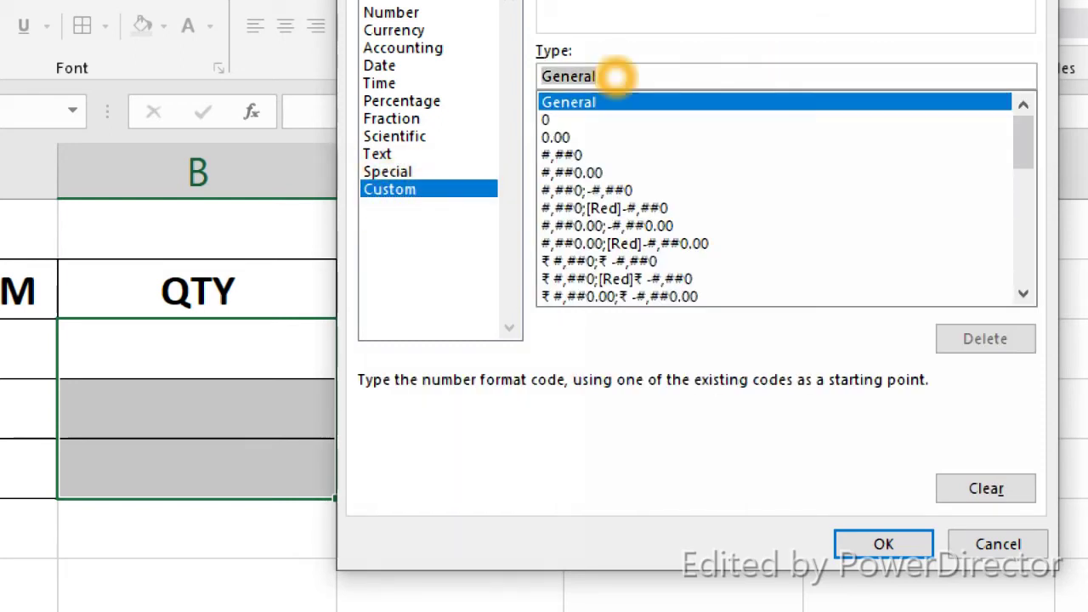
{"action": "key", "text": "BackSpace"}
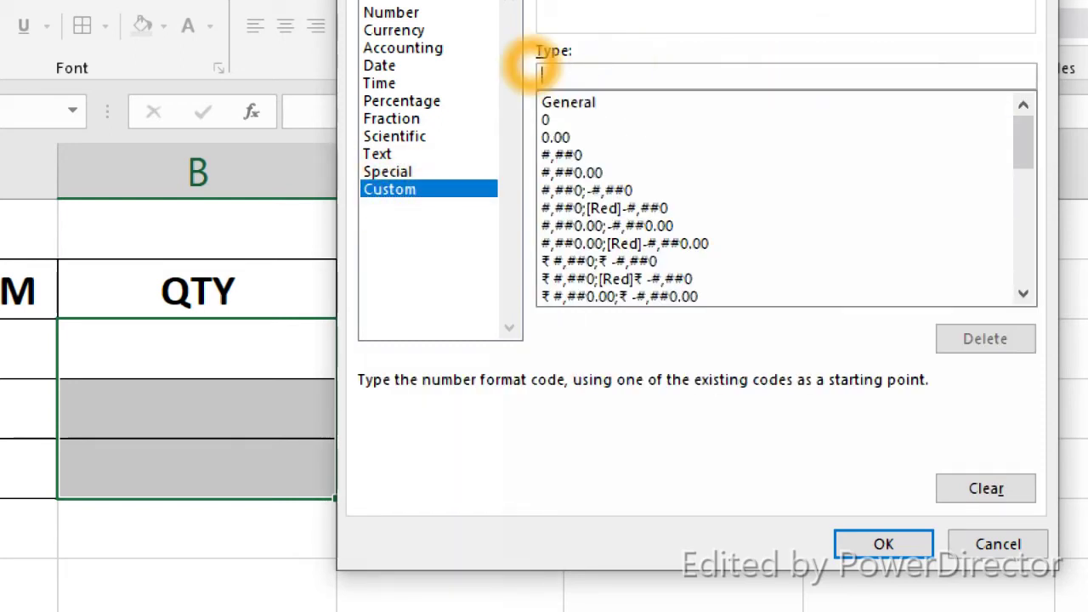
{"action": "type", "text": "#.0 \"KG"}
{"action": "left_click", "coordinate": [883, 542]}
{"action": "left_click", "coordinate": [674, 338]}
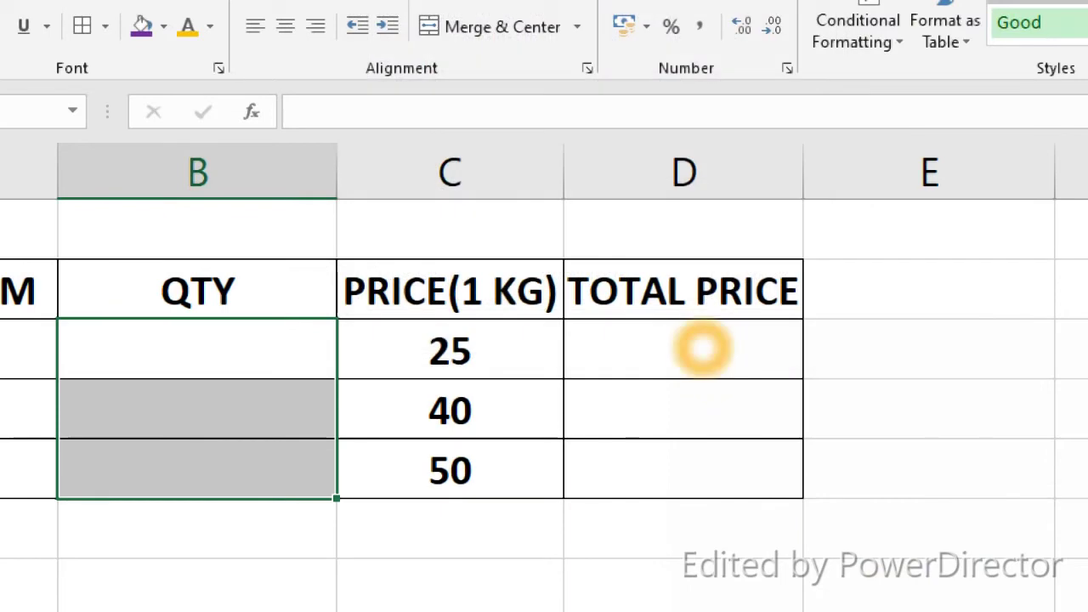
- Enter QTY values 1 for wheat, 0.6 for rice and 2.5 for sugar
{"action": "left_click", "coordinate": [150, 354]}
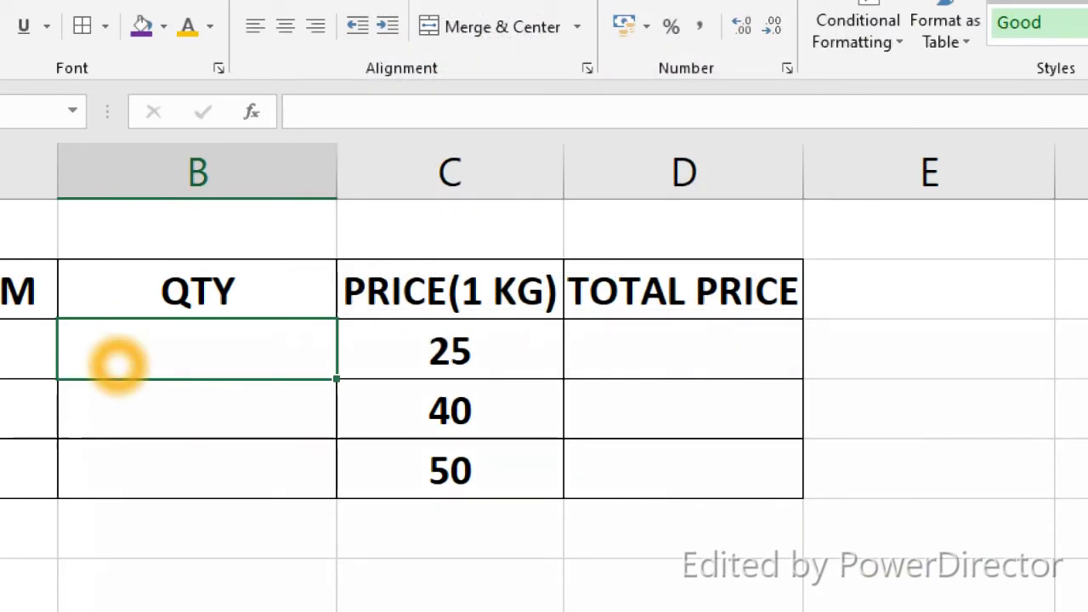
{"action": "type", "text": "1"}
{"action": "key", "text": "Return"}
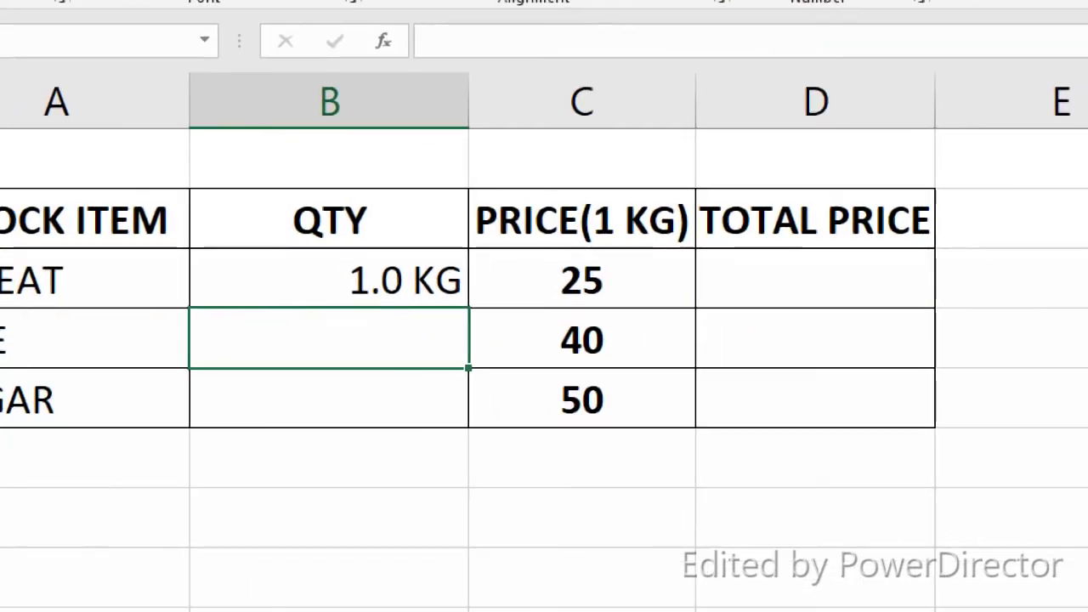
{"action": "left_click", "coordinate": [325, 332]}
{"action": "type", "text": "0.6"}
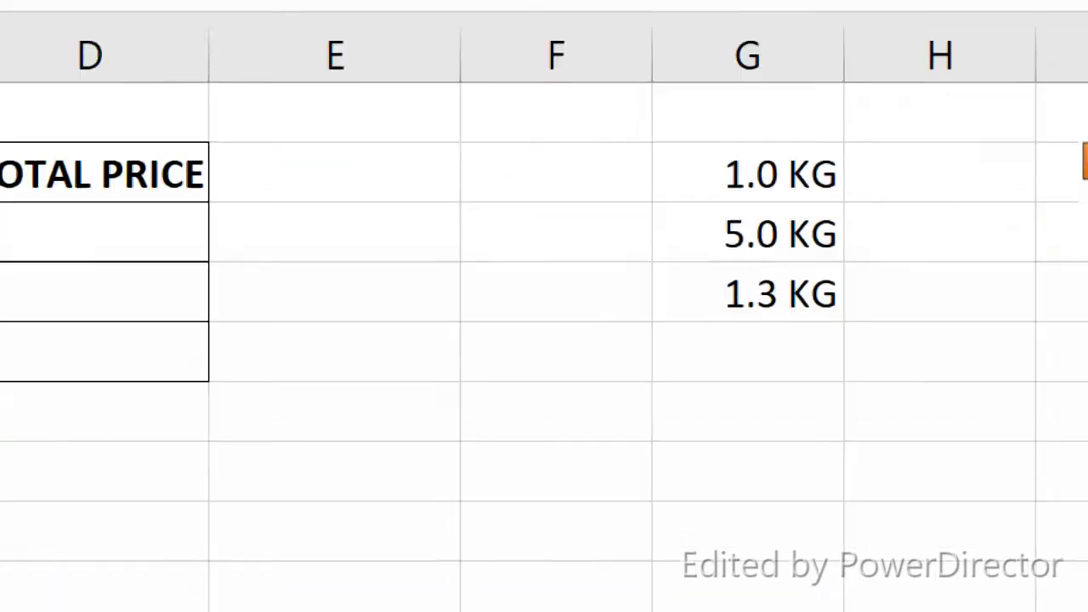
{"action": "key", "text": "Return"}
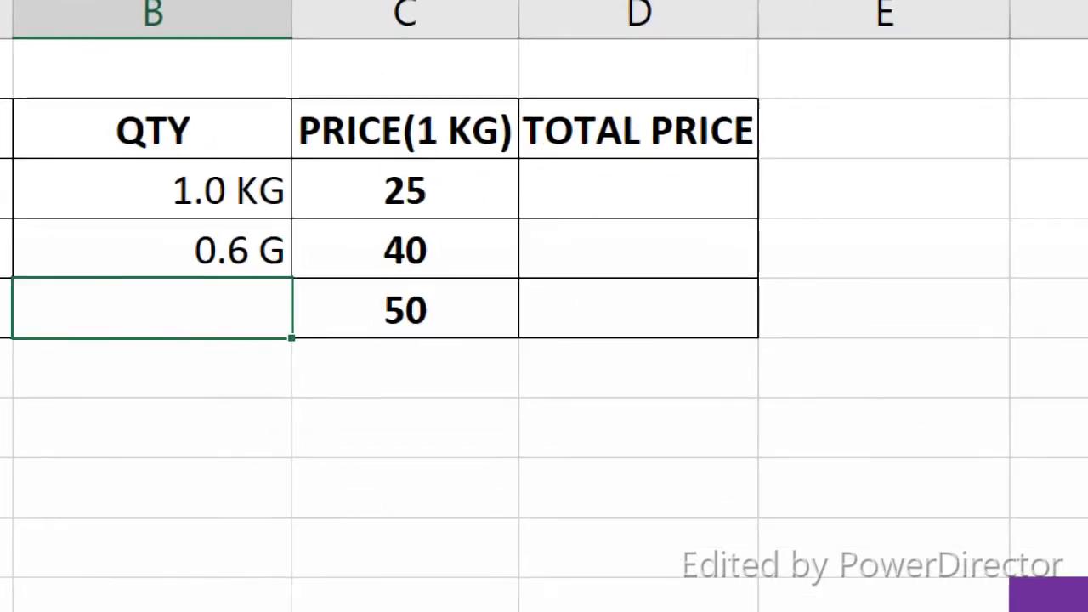
{"action": "left_click", "coordinate": [79, 321]}
{"action": "type", "text": "2.5 KG"}
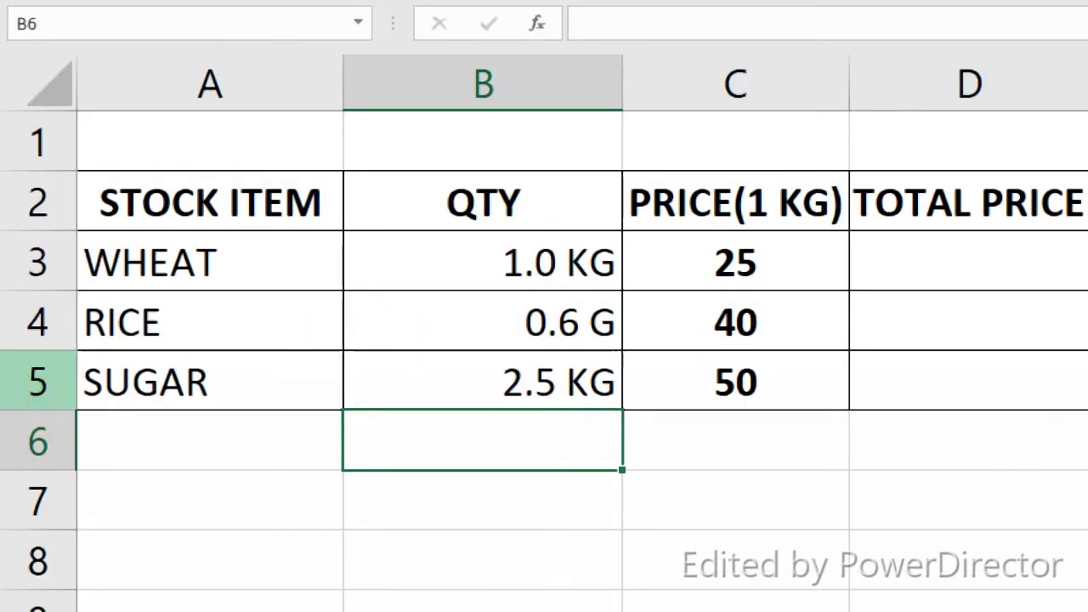
{"action": "left_click", "coordinate": [498, 428]}
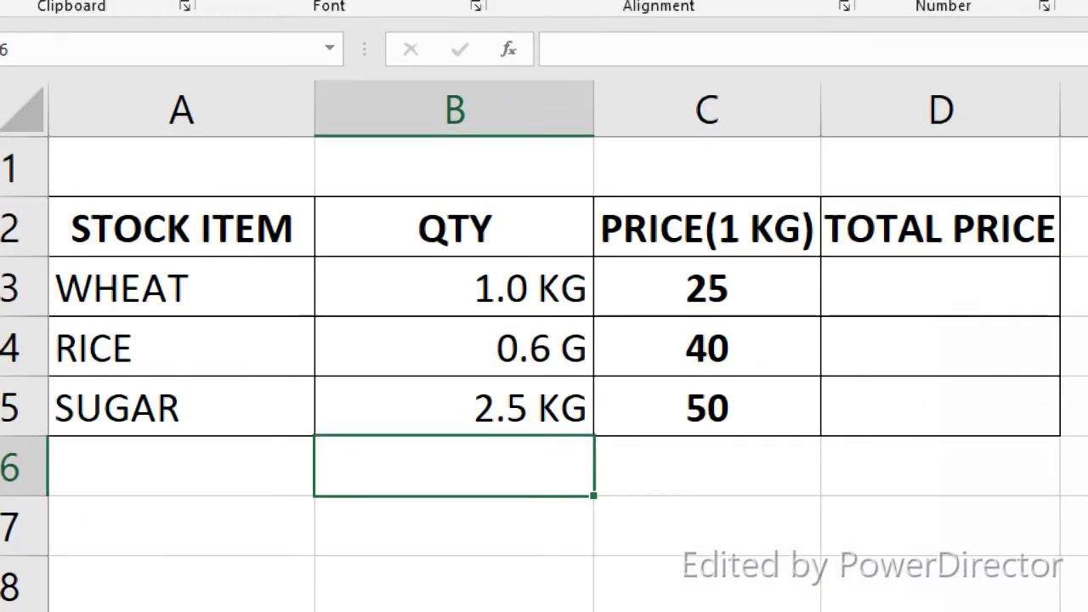
- Enter =B3*C3 in D3 and fill it down to D5, giving 25, 24 and 125
{"action": "left_click", "coordinate": [1008, 298]}
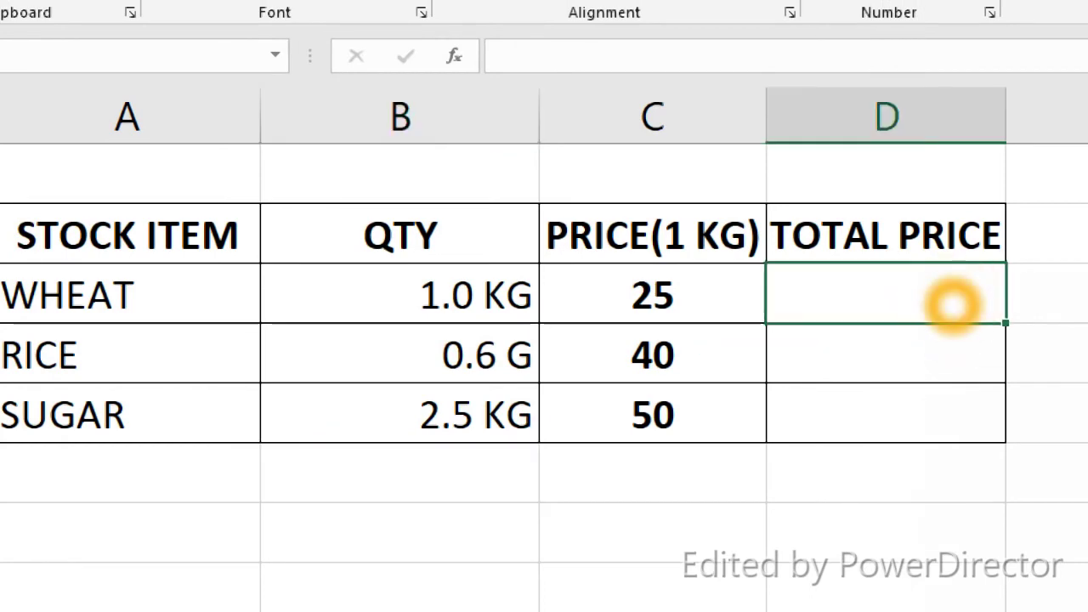
{"action": "type", "text": "="}
{"action": "left_click", "coordinate": [500, 297]}
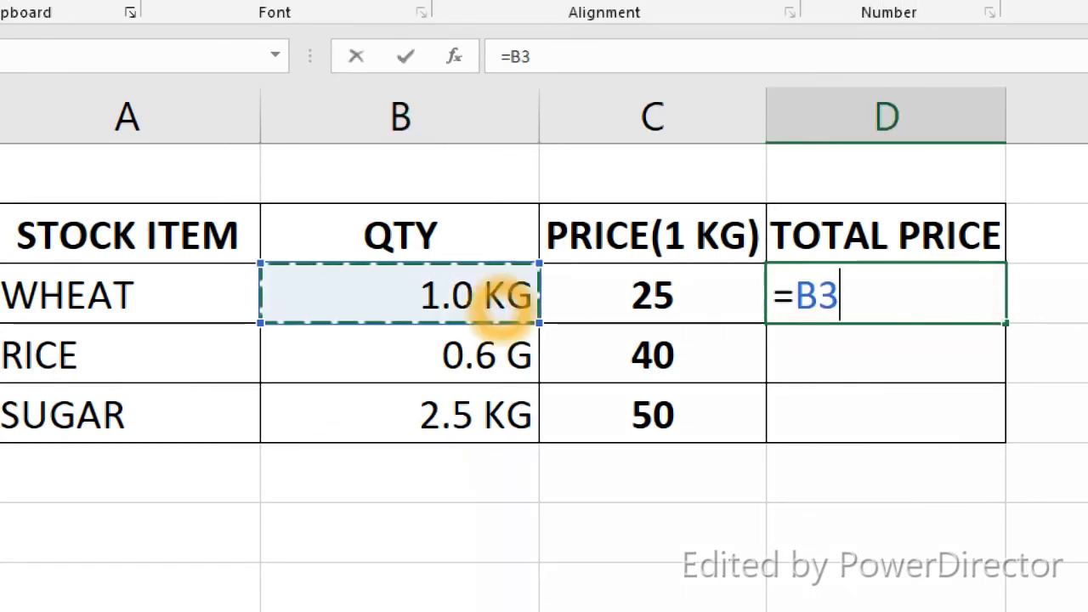
{"action": "type", "text": "*"}
{"action": "left_click", "coordinate": [595, 289]}
{"action": "key", "text": "Return"}
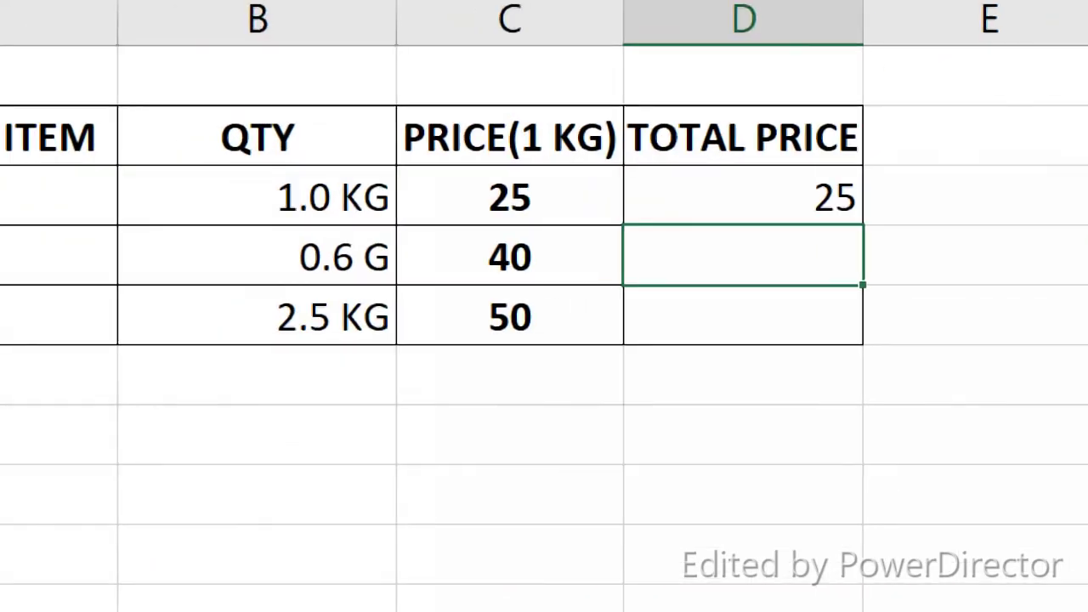
{"action": "left_click", "coordinate": [714, 199]}
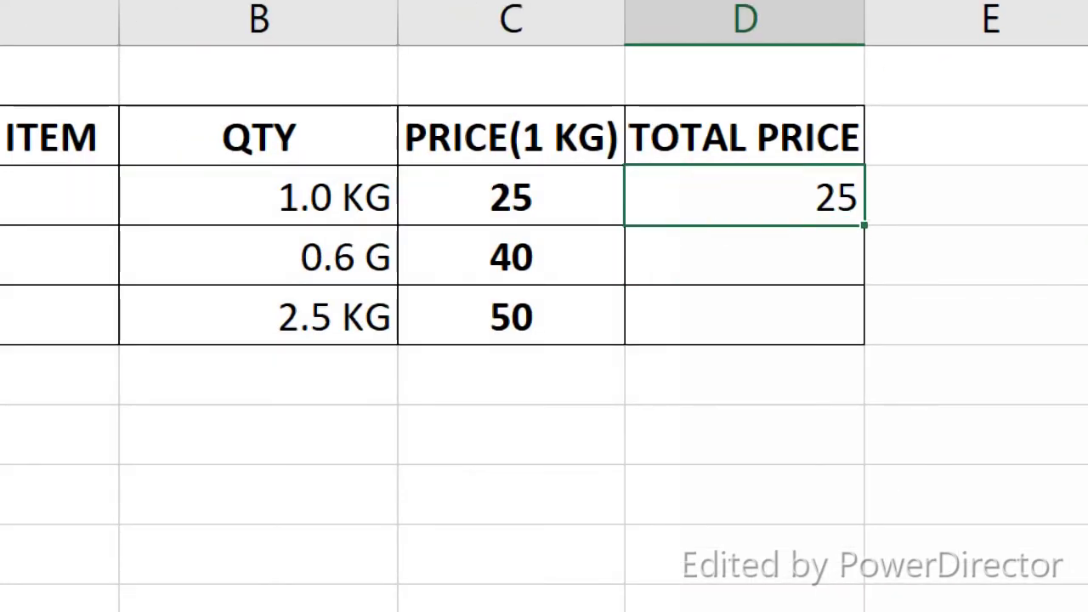
{"action": "left_click_drag", "start_coordinate": [863, 225], "coordinate": [861, 340]}
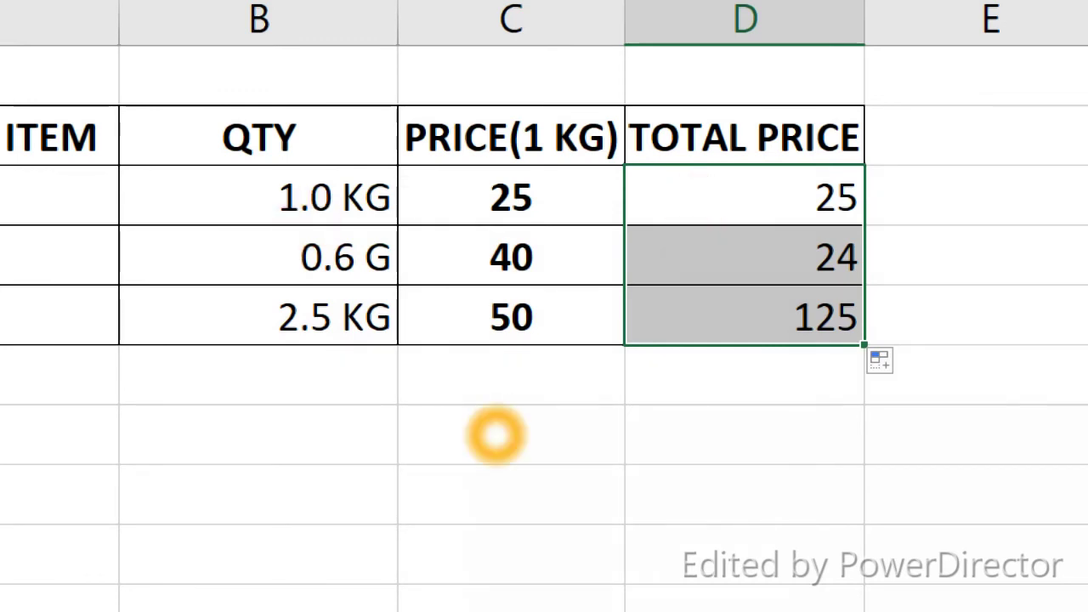
{"action": "left_click", "coordinate": [497, 432]}
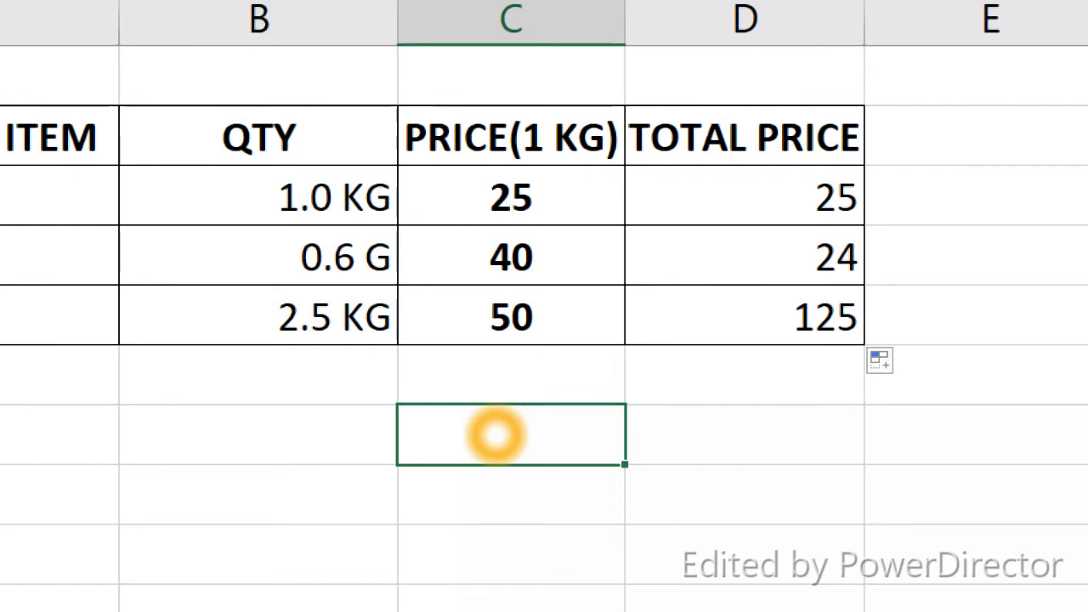
{"action": "type", "text": "12"}
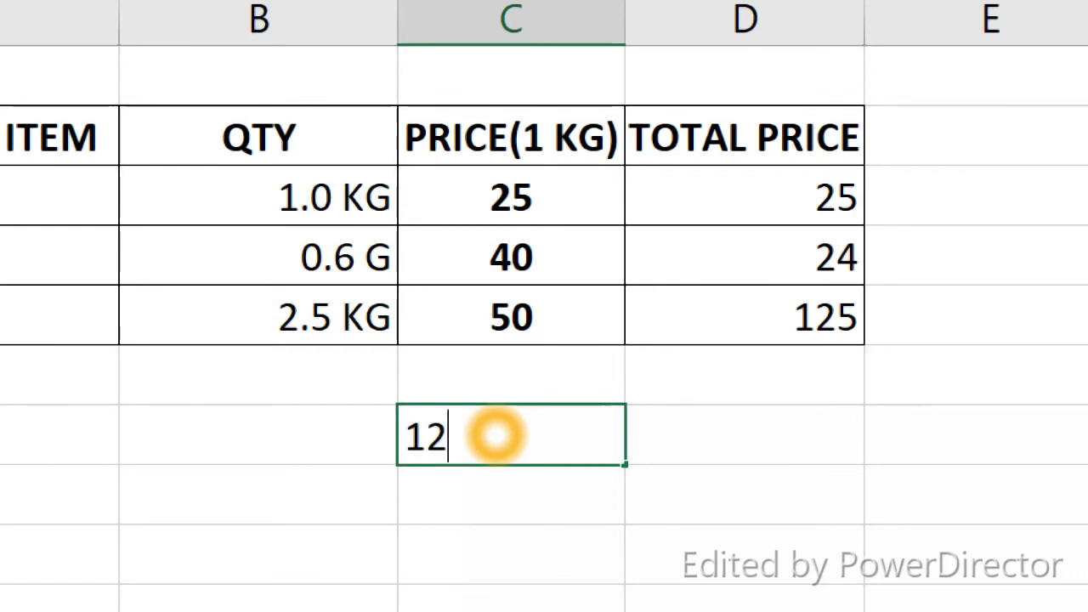
{"action": "type", "text": "G"}
{"action": "key", "text": "BackSpace"}
{"action": "type", "text": "KG"}
{"action": "left_click", "coordinate": [658, 442]}
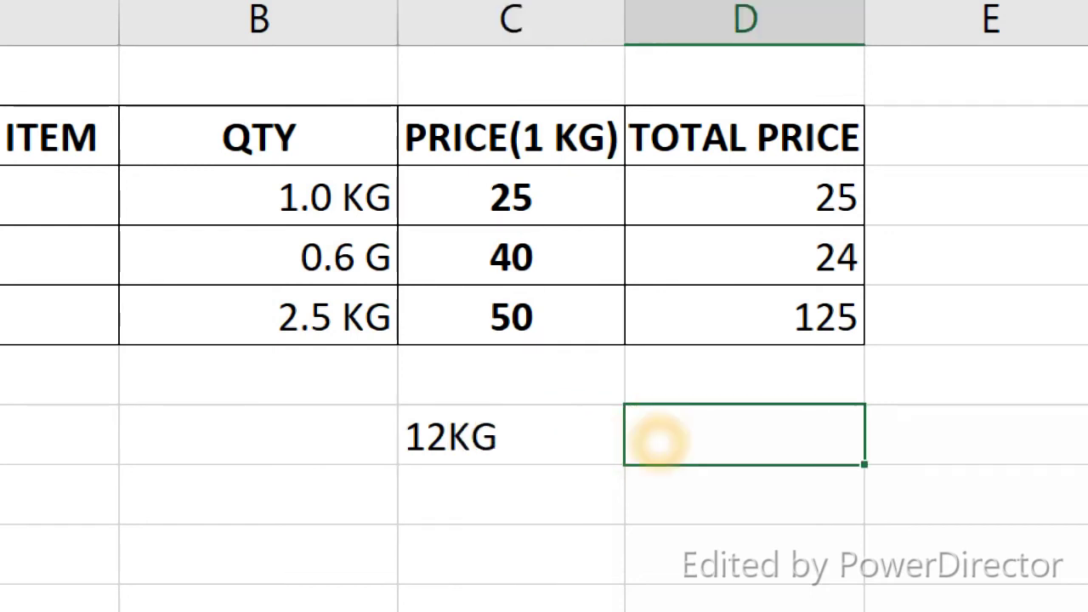
{"action": "type", "text": "5"}
{"action": "left_click", "coordinate": [639, 508]}
{"action": "type", "text": "="}
{"action": "left_click", "coordinate": [501, 438]}
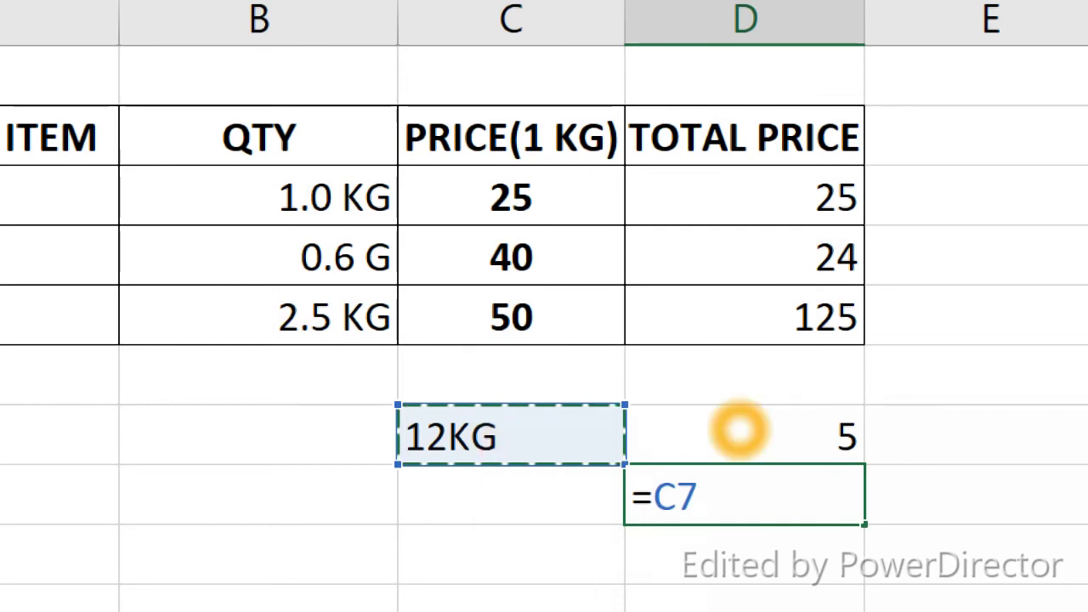
{"action": "type", "text": "*"}
{"action": "left_click", "coordinate": [802, 437]}
{"action": "key", "text": "Return"}
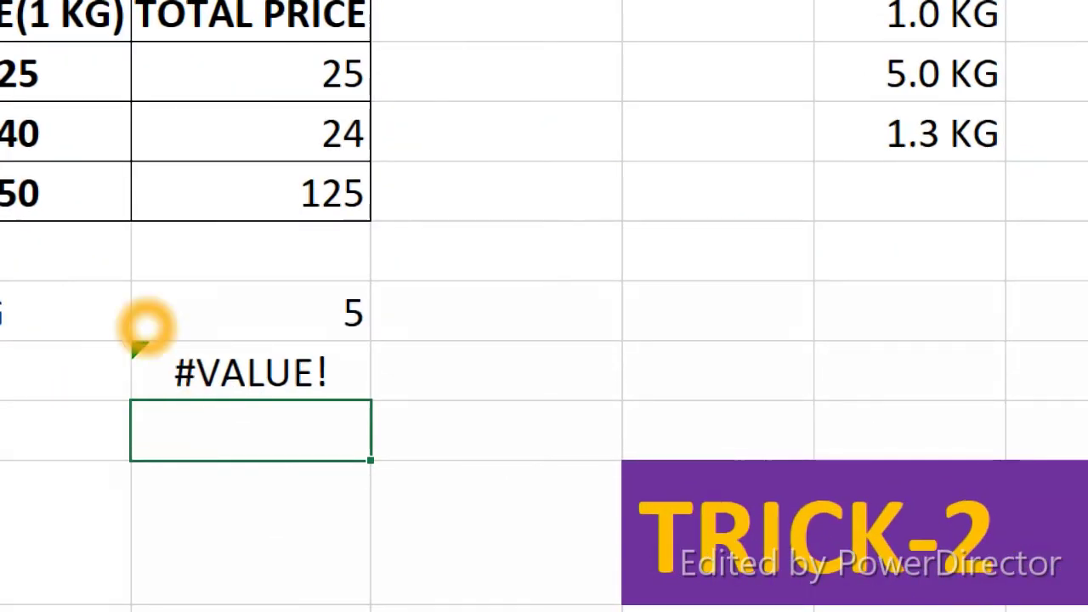
{"action": "left_click", "coordinate": [63, 336]}
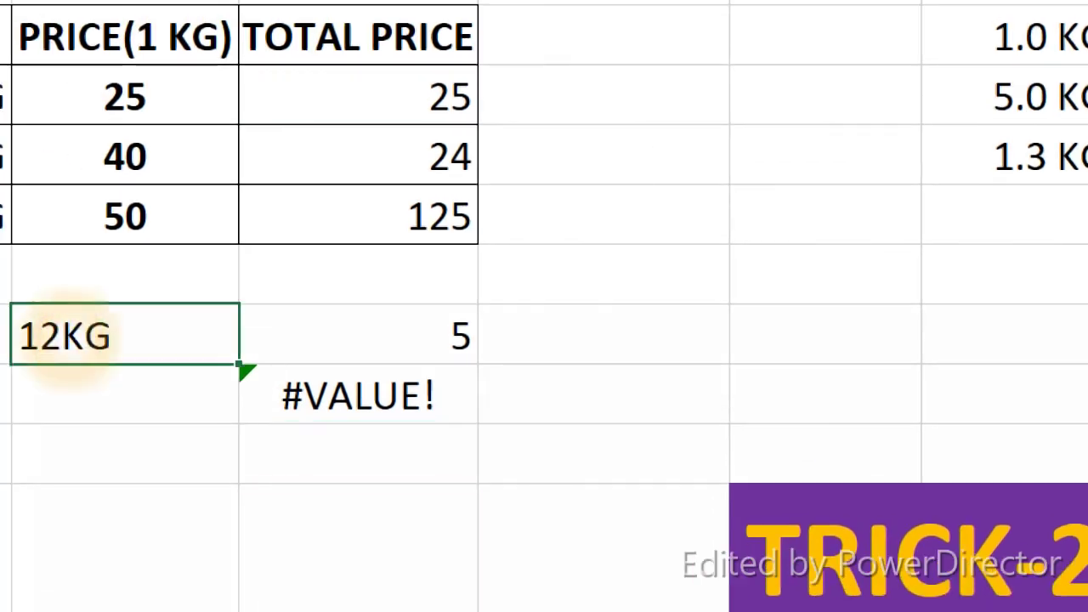
{"action": "left_click_drag", "start_coordinate": [64, 336], "coordinate": [372, 413]}
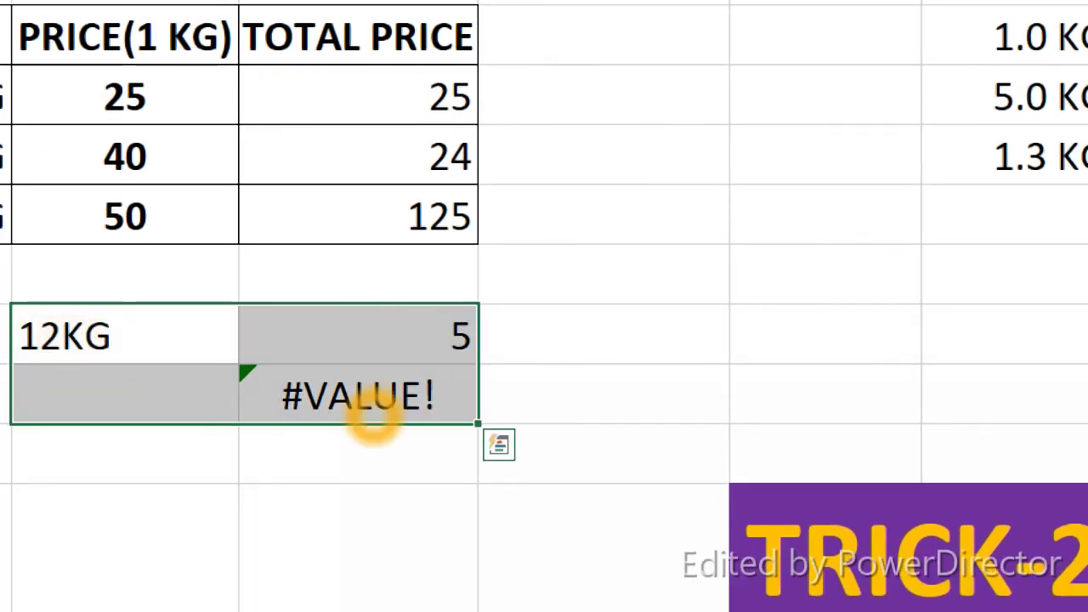
{"action": "key", "text": "Delete"}
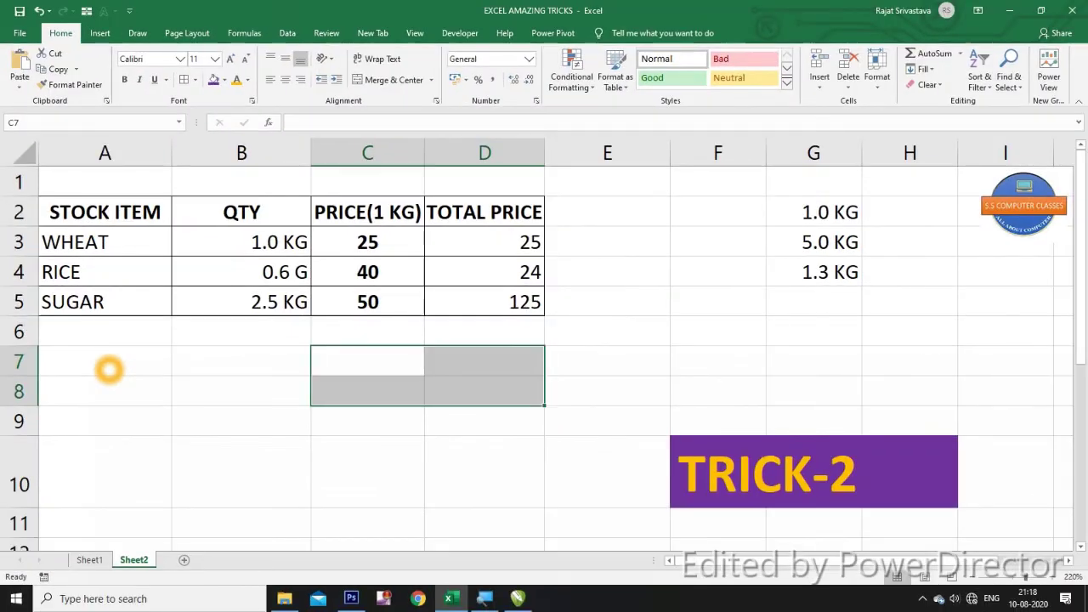
{"action": "left_click", "coordinate": [151, 381]}
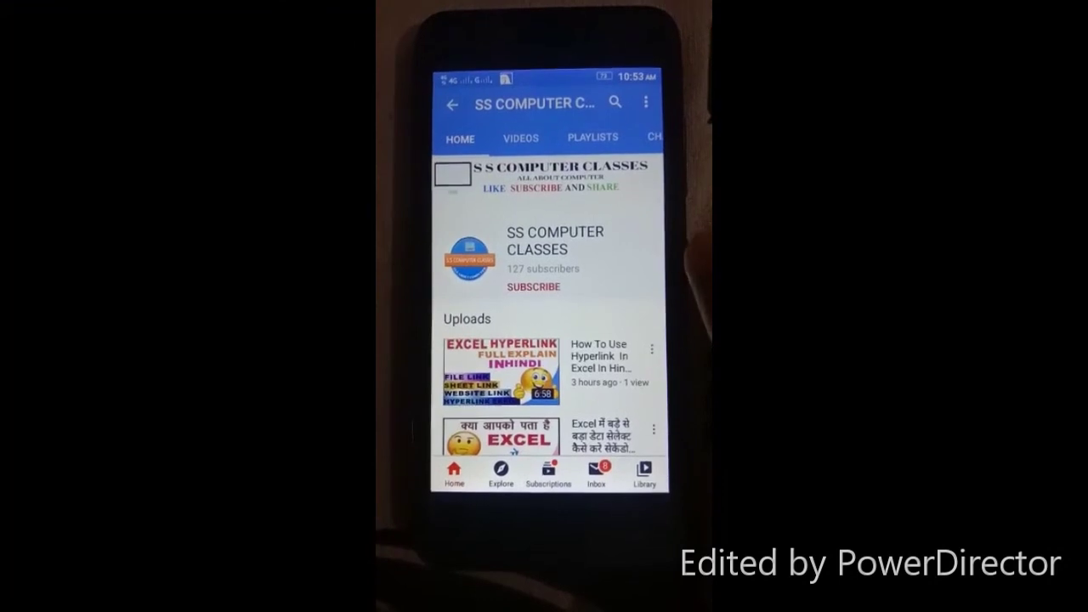
- Subscribe to SS COMPUTER CLASSES and show its All / Personalised / None bell options
{"action": "left_click", "coordinate": [533, 288]}
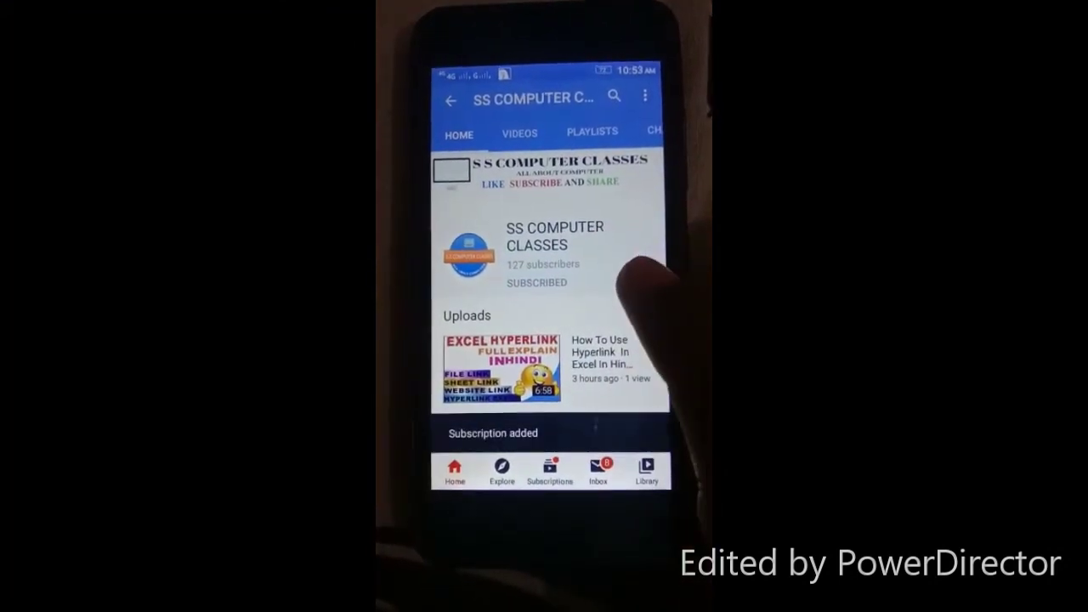
{"action": "left_click", "coordinate": [644, 276]}
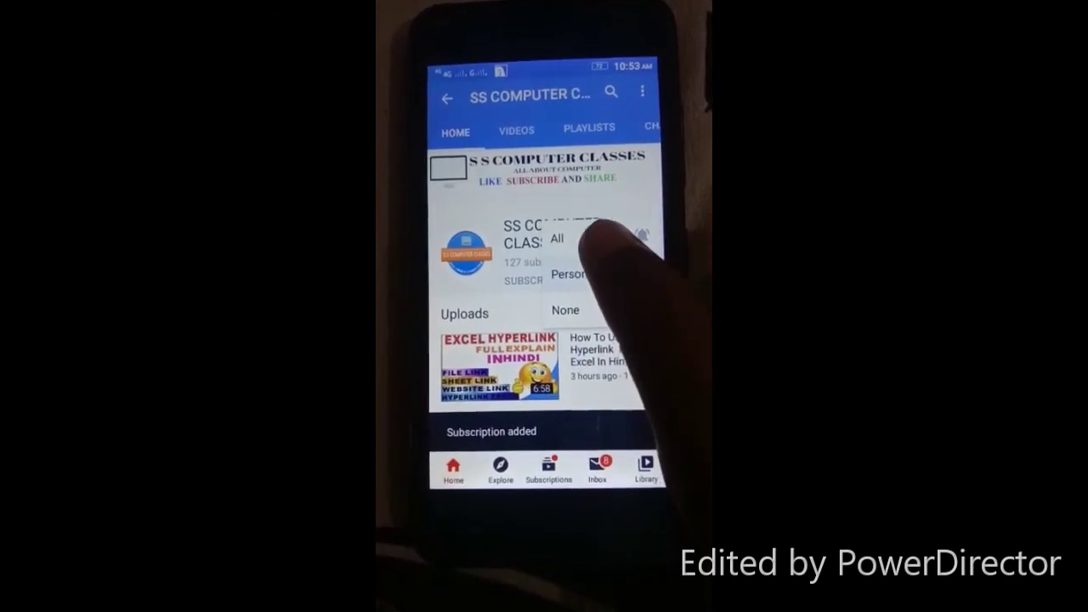